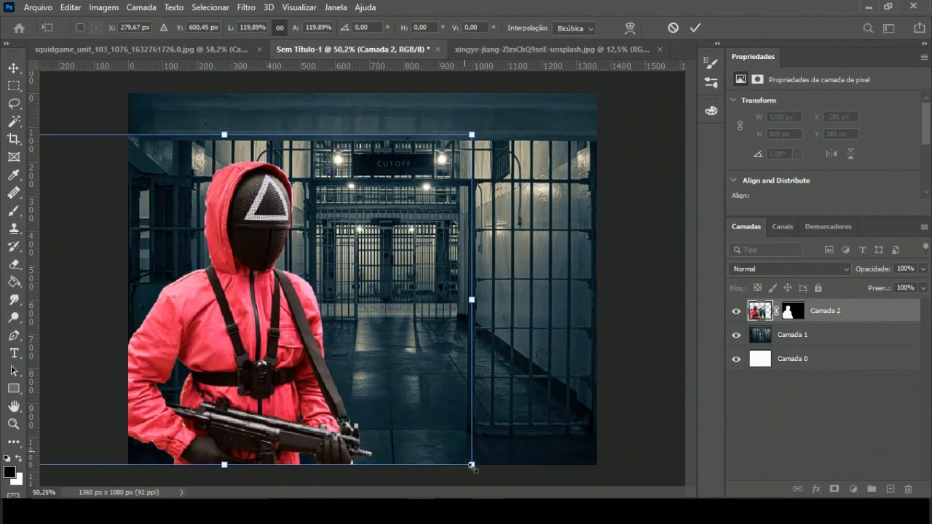
Scale the guard down and move him to the lower left of the corridor.
drag(45, 178, 29, 109)
key(Return)
key(ctrl+t)
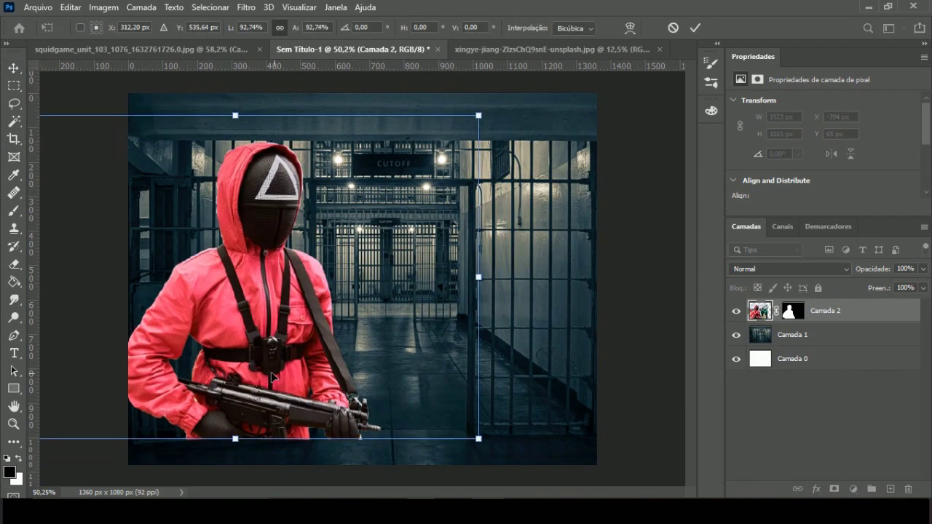
drag(440, 393, 269, 388)
key(Return)
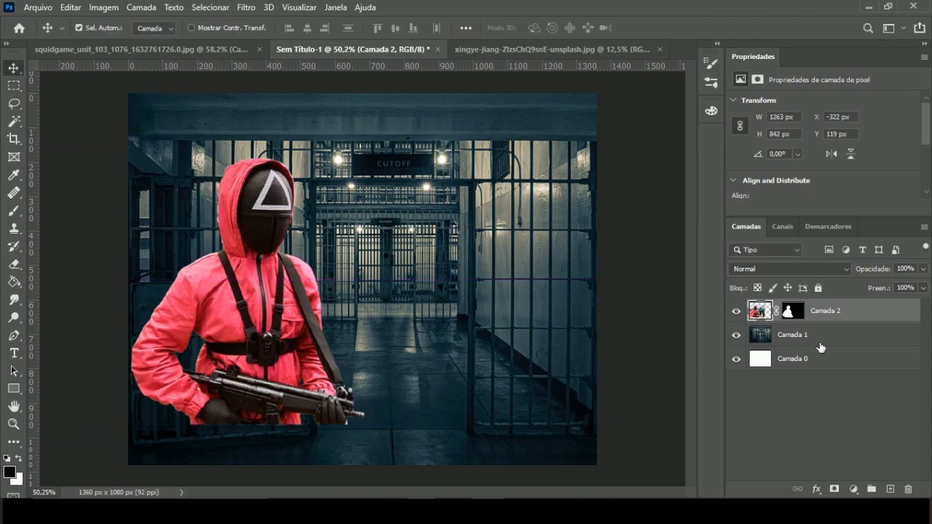
click(794, 334)
Crop the bottom of the canvas so it measures 1360×957 px.
click(13, 138)
drag(377, 445, 369, 430)
key(Return)
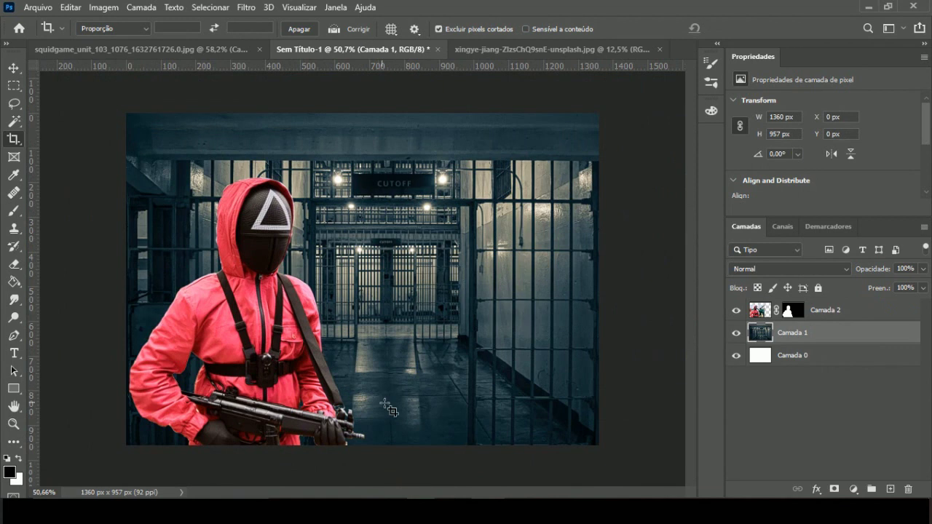
Add a Color Balance adjustment clipped to the corridor layer Camada 1.
click(853, 490)
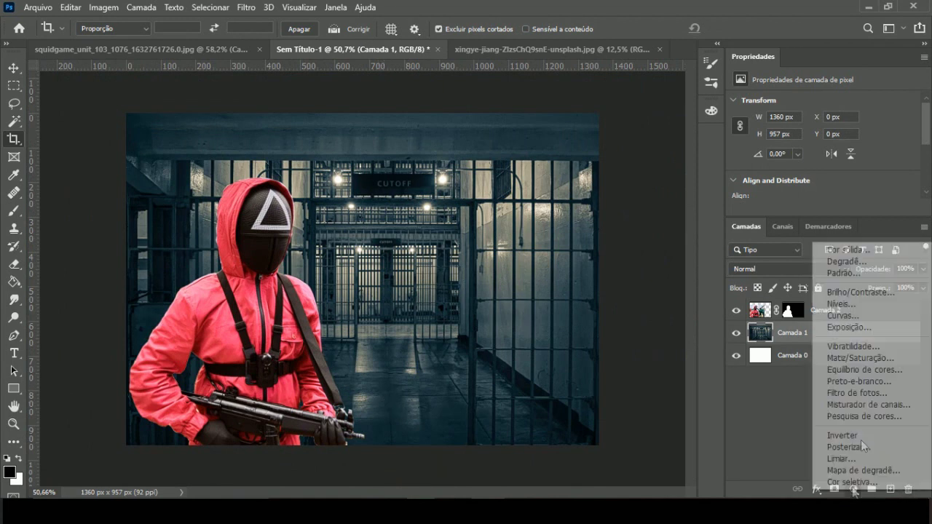
click(844, 364)
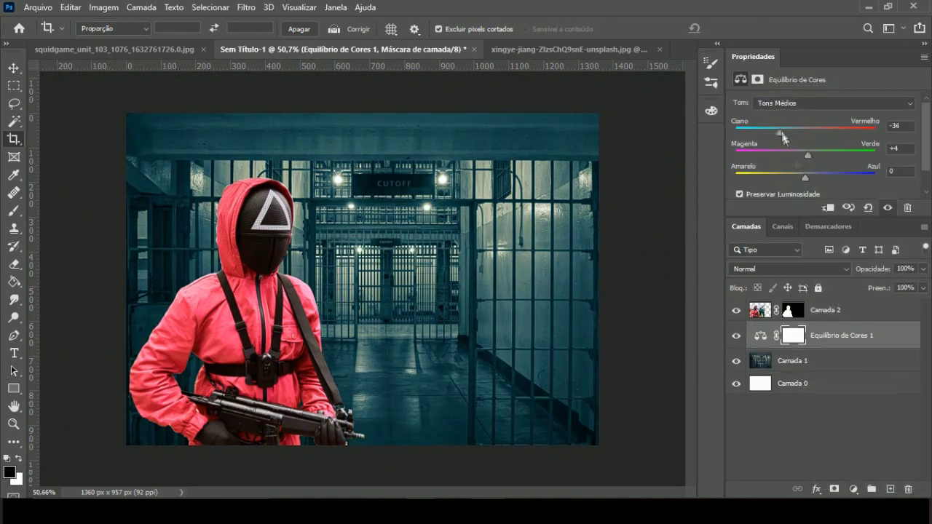
click(853, 490)
click(776, 374)
key(ctrl+2)
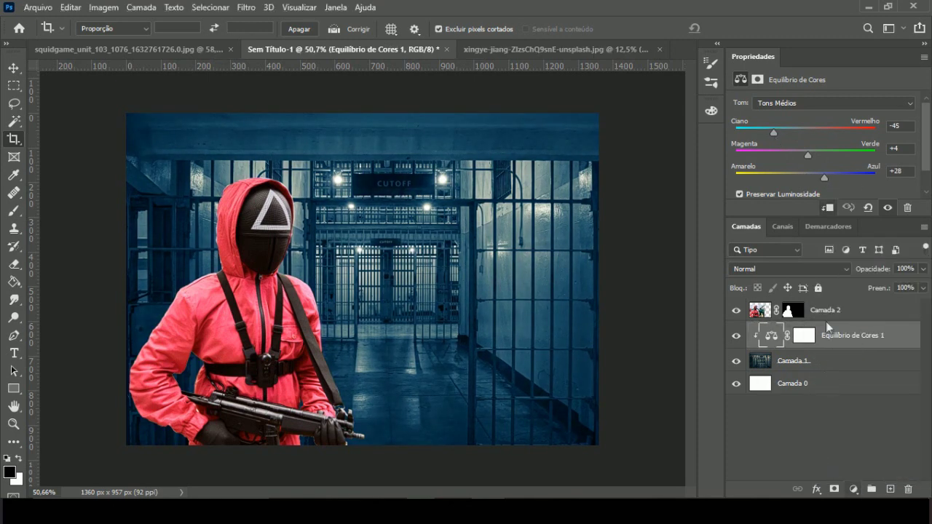
Add a clipped Brightness/Contrast to the corridor: contrast 100, brightness -62.
click(853, 489)
click(845, 283)
drag(823, 169, 910, 167)
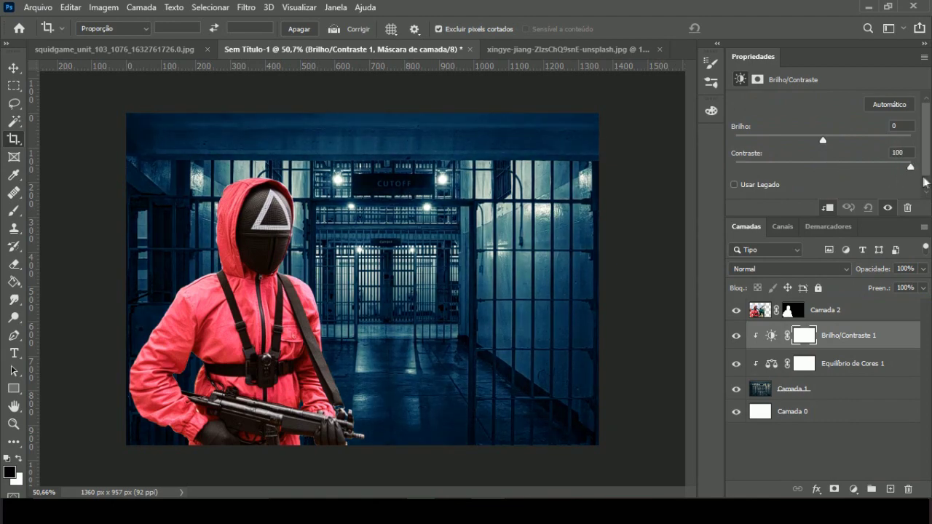
mouse_move(822, 139)
mouse_down()
mouse_move(797, 139)
mouse_move(787, 155)
mouse_up()
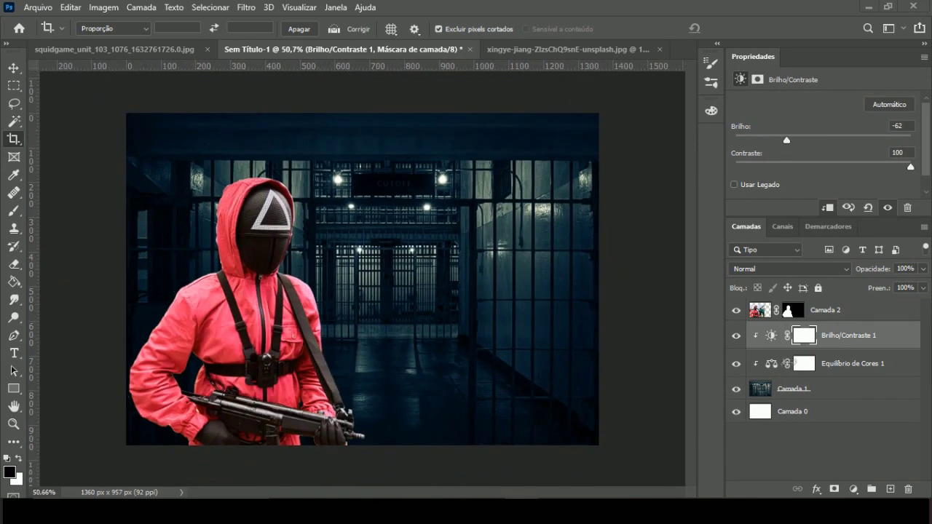
click(16, 71)
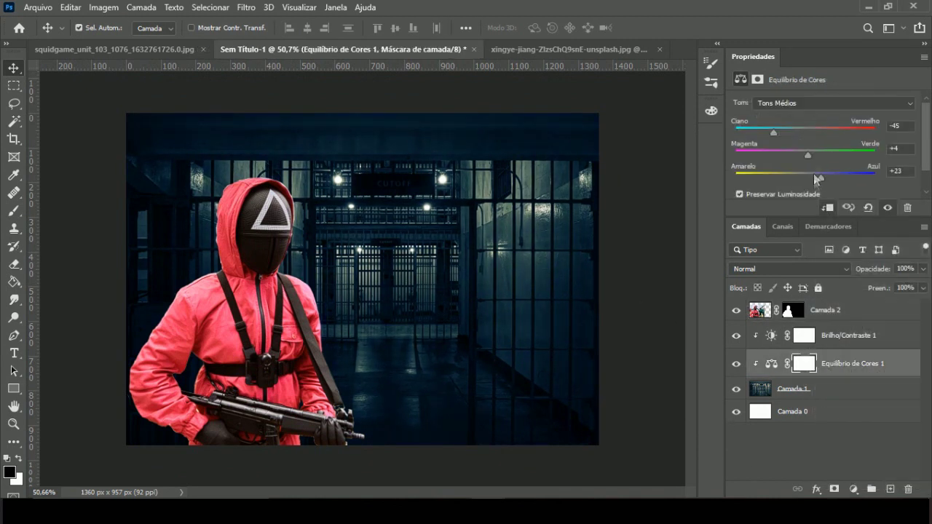
Add a Color Balance clipped to the guard, shifting midtones toward cyan and blue.
click(855, 320)
click(853, 489)
click(864, 371)
key(ctrl+alt+g)
drag(805, 132, 769, 133)
drag(804, 178, 818, 178)
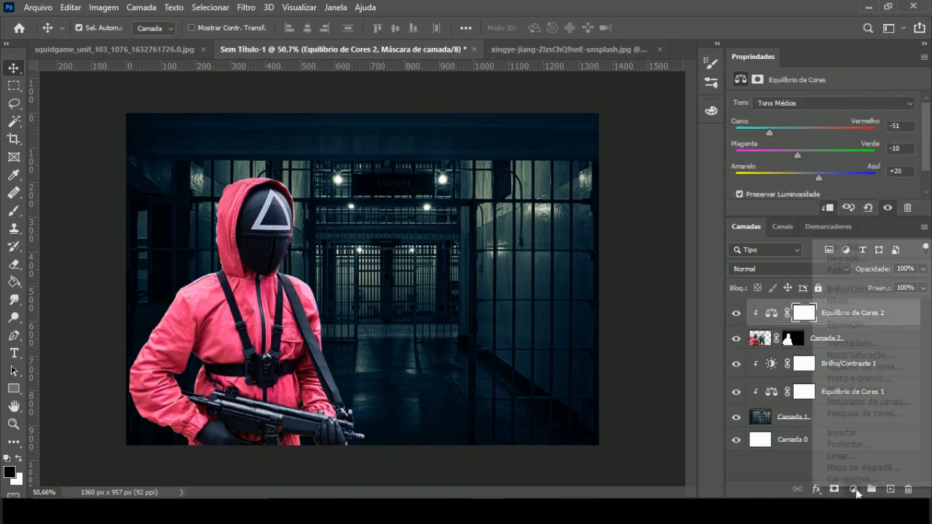
Add a Brightness/Contrast clipped to the guard with brightness -70 and contrast 100.
click(853, 490)
click(844, 290)
key(ctrl+alt+g)
drag(821, 140, 742, 140)
drag(801, 167, 871, 167)
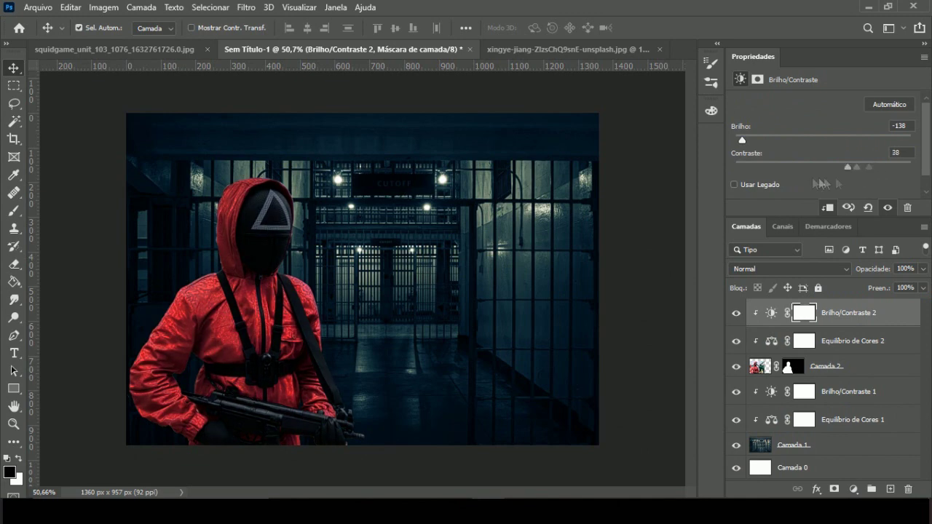
drag(742, 140, 782, 140)
drag(871, 166, 892, 166)
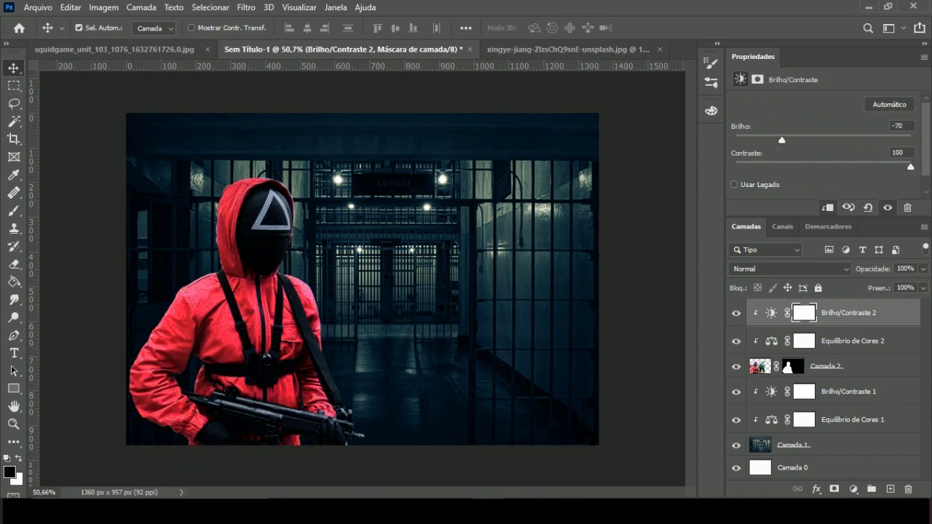
Try a clipped Exposure adjustment on the guard, then delete it.
click(856, 492)
click(849, 330)
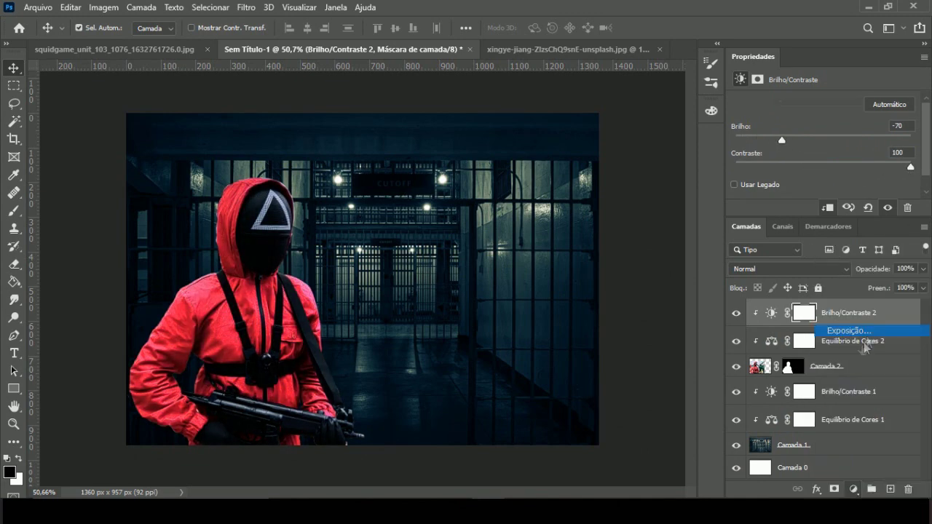
key(ctrl+alt+g)
mouse_move(823, 136)
mouse_down()
mouse_move(804, 136)
mouse_move(834, 161)
mouse_move(830, 188)
mouse_up()
key(Delete)
Add a Curves adjustment clipped to the guard, pulling the curve down to darken him.
click(857, 492)
click(846, 317)
drag(839, 144, 841, 166)
key(ctrl+alt+g)
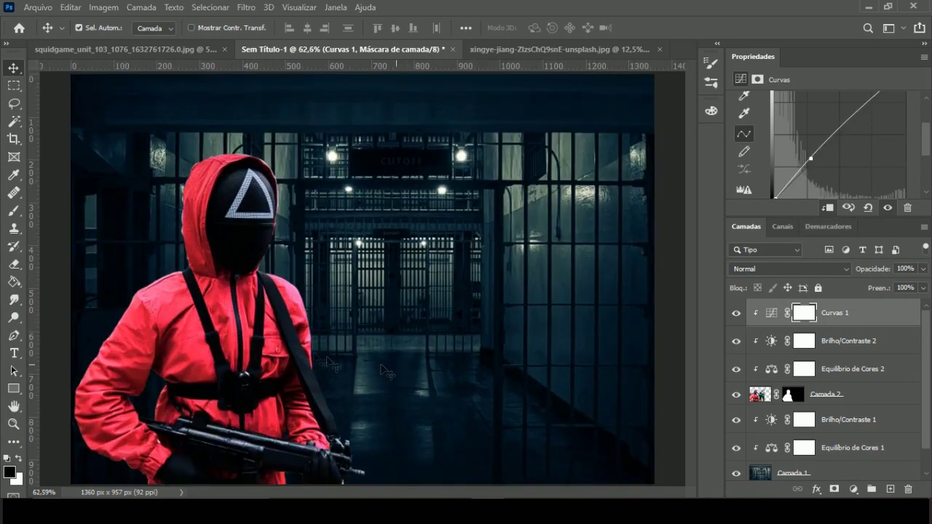
click(783, 396)
Load the guard's mask as a selection and contract it by 1 px.
ctrl+click(754, 400)
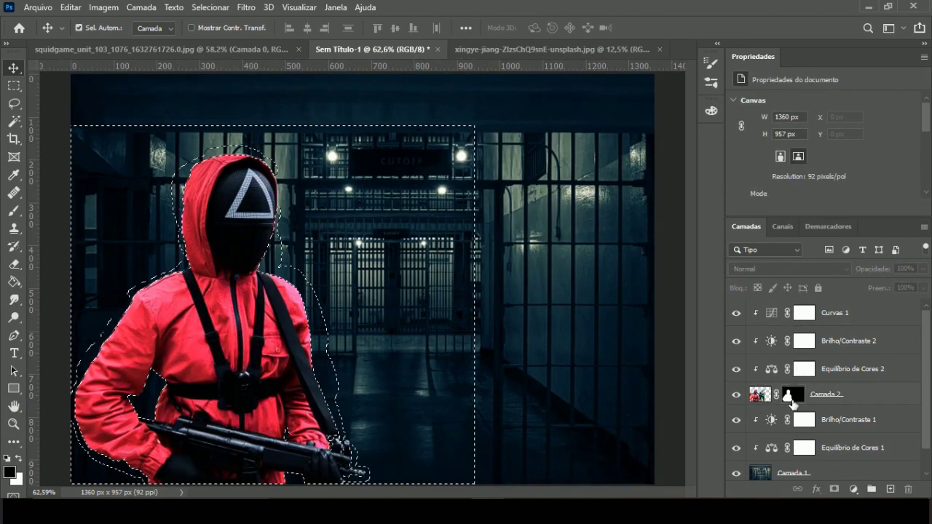
click(793, 397)
click(211, 8)
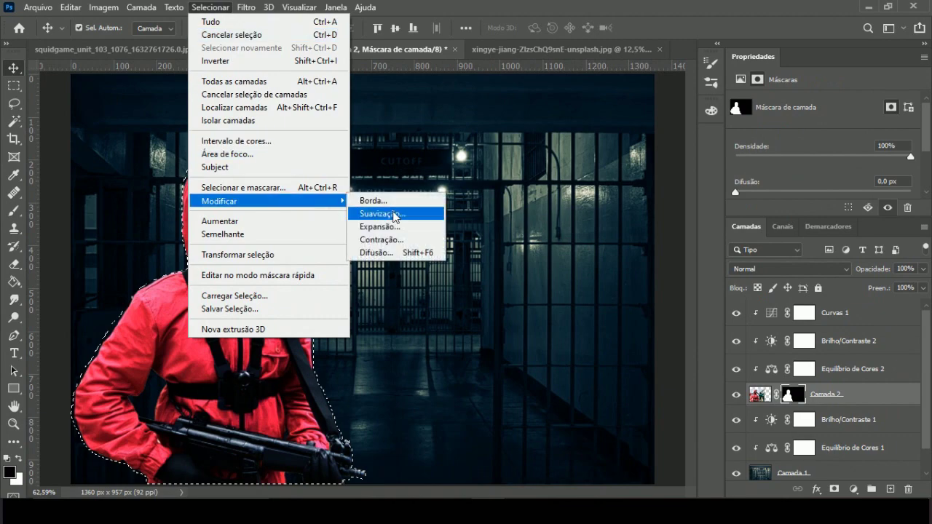
click(400, 242)
click(521, 162)
Contract the guard selection by a further 2 px.
click(211, 7)
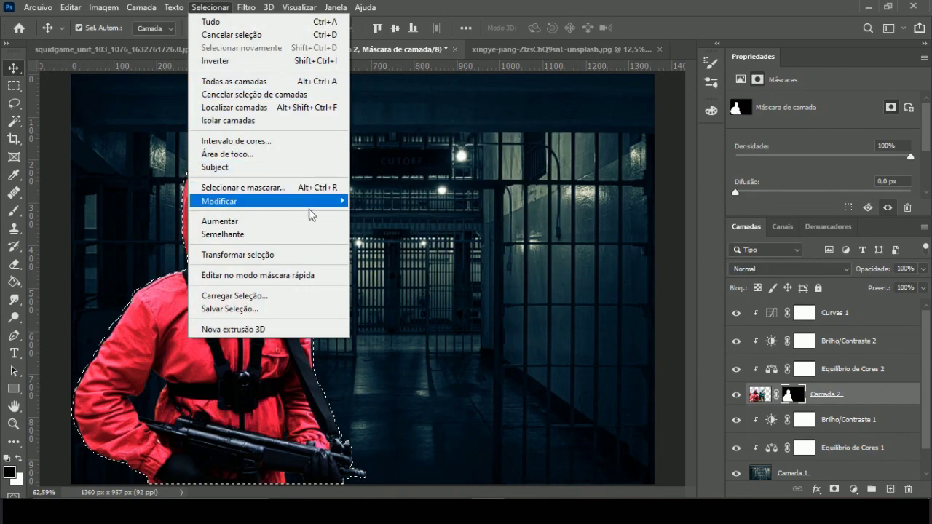
click(400, 241)
text(2)
click(529, 160)
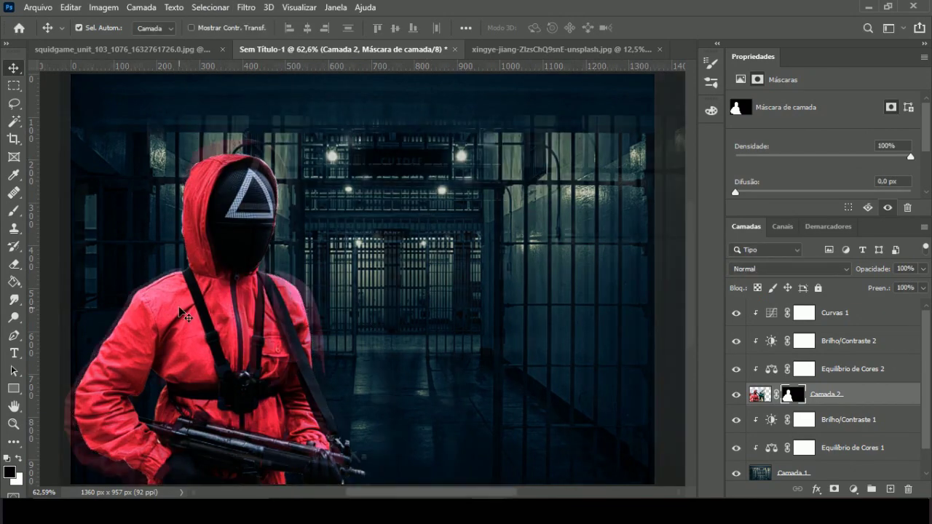
scroll(182, 313, down, 1)
Smooth the selection edge and return to the corridor layer Camada 1.
click(211, 8)
click(393, 211)
click(536, 158)
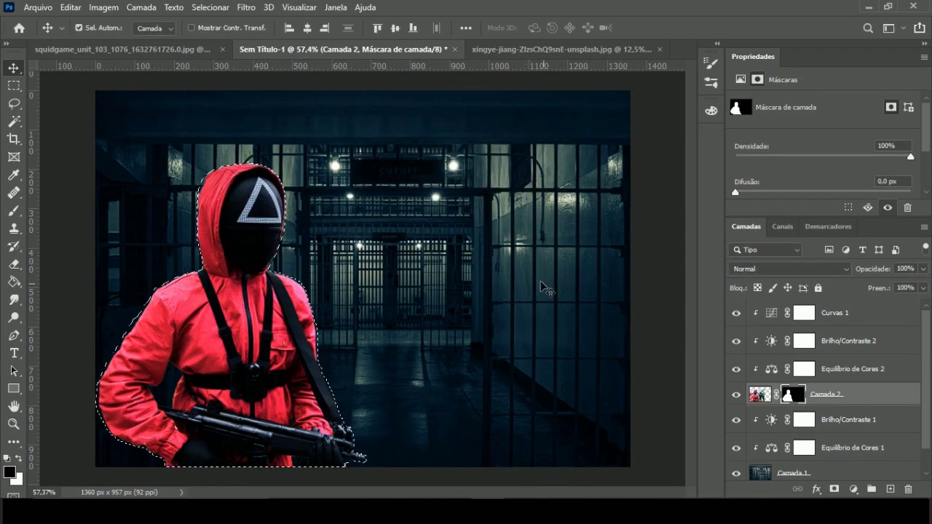
scroll(801, 404, down, 1)
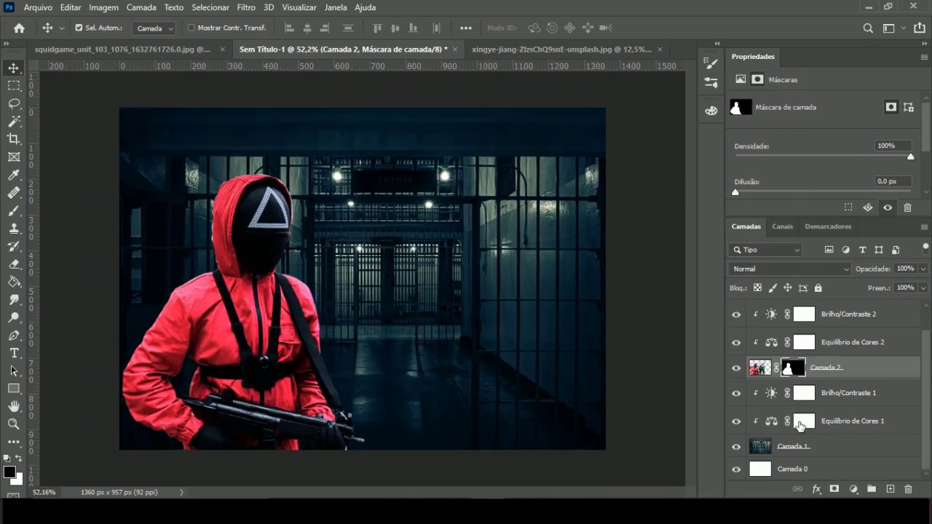
click(794, 446)
Copy a blank sign patch to its own layer and stretch it over the CUTOFF lettering.
scroll(555, 167, up, 10)
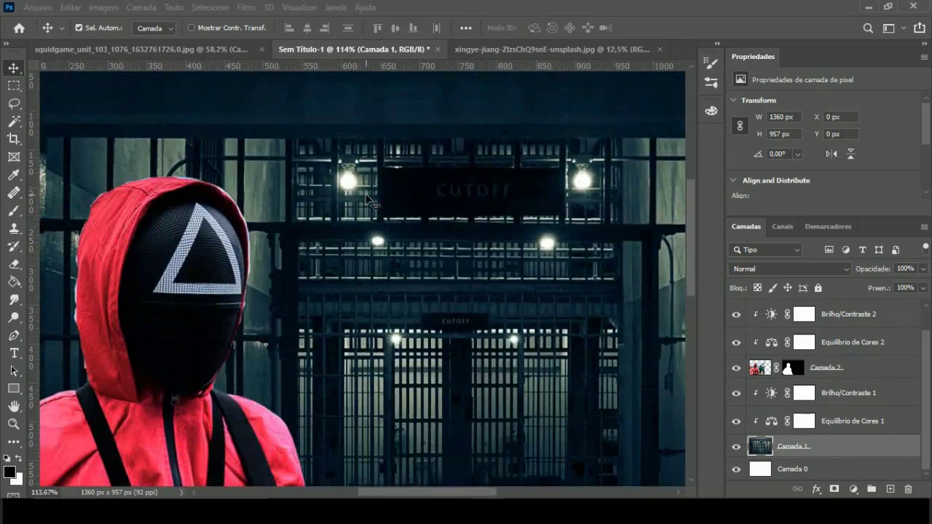
scroll(556, 168, up, 2)
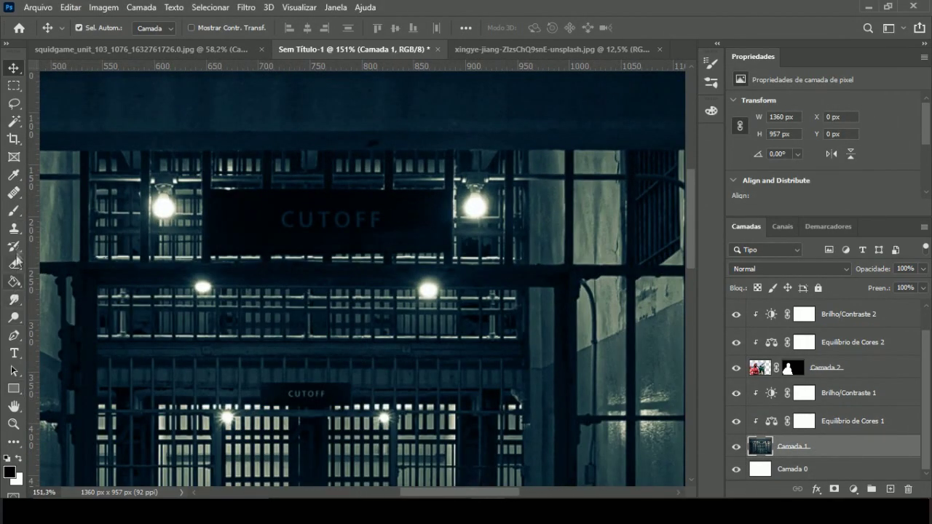
key(m)
drag(217, 206, 262, 234)
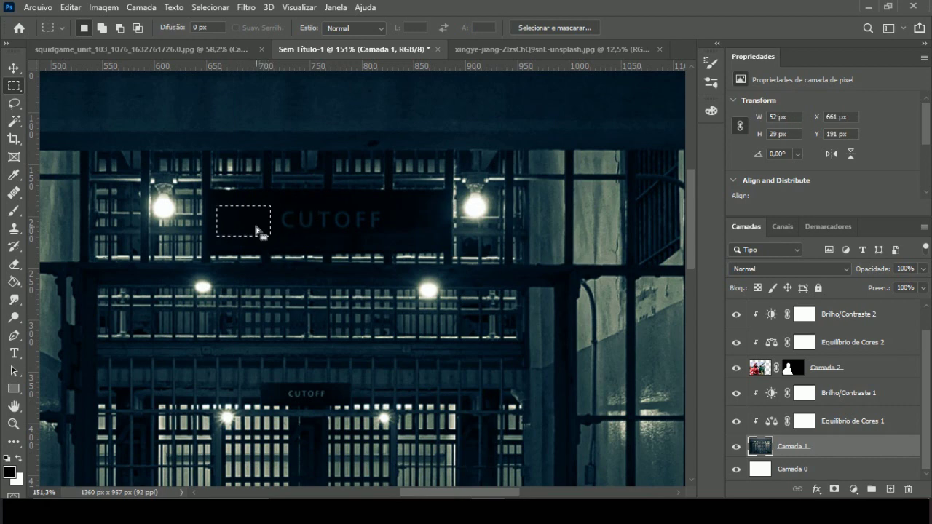
key(ctrl+j)
key(v)
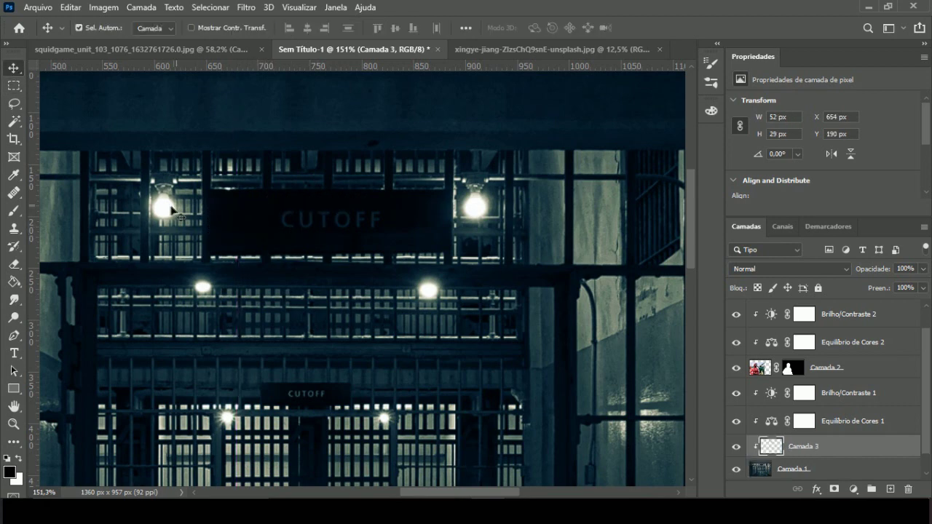
key(ctrl+t)
mouse_move(300, 208)
mouse_down()
mouse_move(380, 225)
mouse_move(410, 208)
mouse_up()
key(Return)
Add a new layer and set a pure red ff0000 brush at 100% opacity and flow.
scroll(224, 231, up, 2)
scroll(224, 230, down, 1)
key(b)
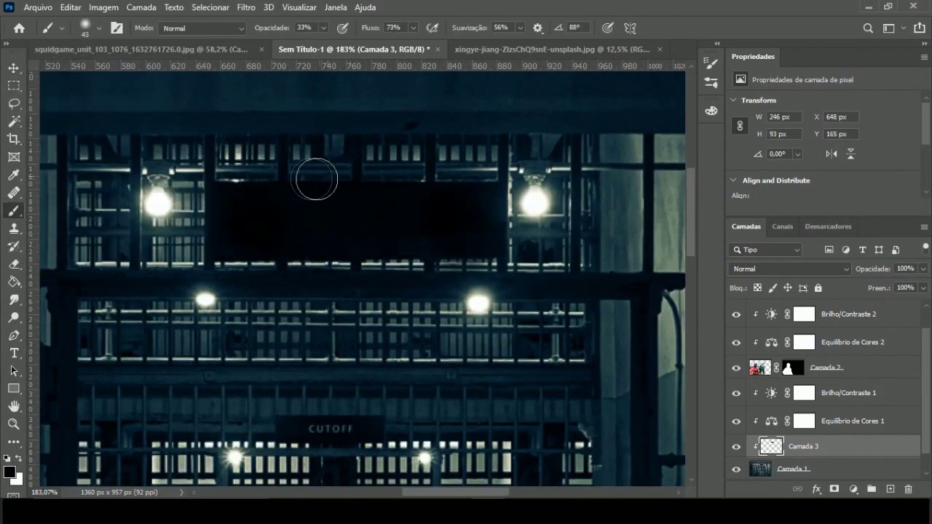
scroll(314, 179, down, 3)
scroll(387, 258, down, 3)
scroll(387, 258, up, 3)
scroll(237, 82, down, 2)
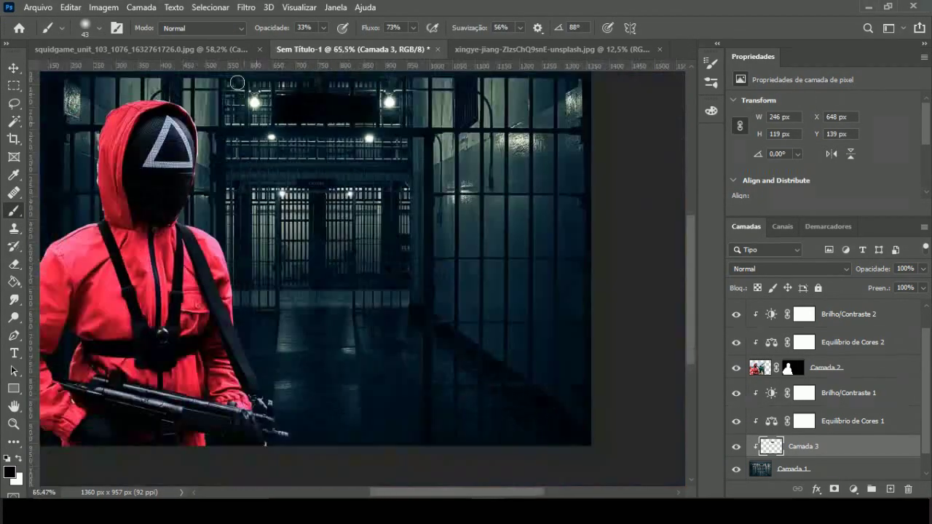
scroll(237, 82, up, 3)
key(ctrl+shift+alt+n)
scroll(237, 82, up, 1)
click(9, 472)
click(653, 140)
click(779, 140)
drag(379, 45, 419, 34)
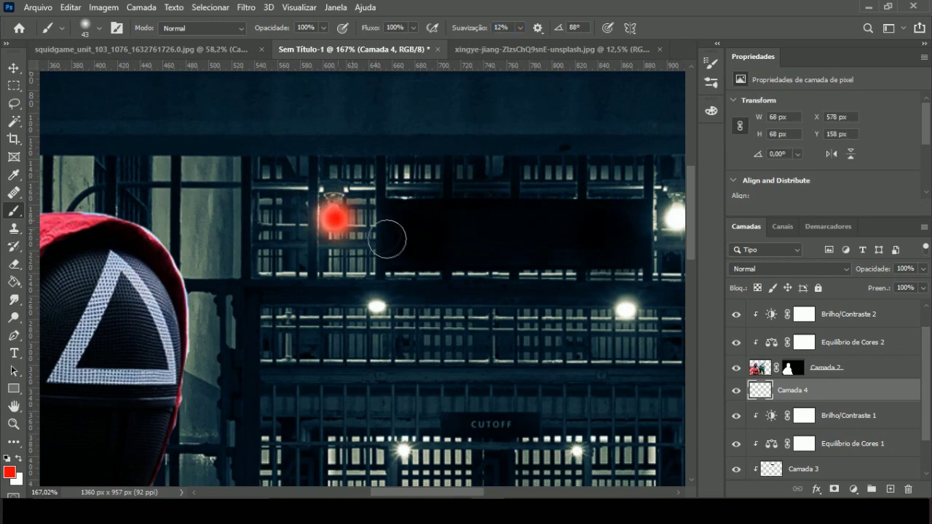
Undo the stray dot, shrink the brush and paint red dots over the ceiling lamps.
key(ctrl+z)
scroll(339, 224, up, 2)
click(85, 27)
click(328, 212)
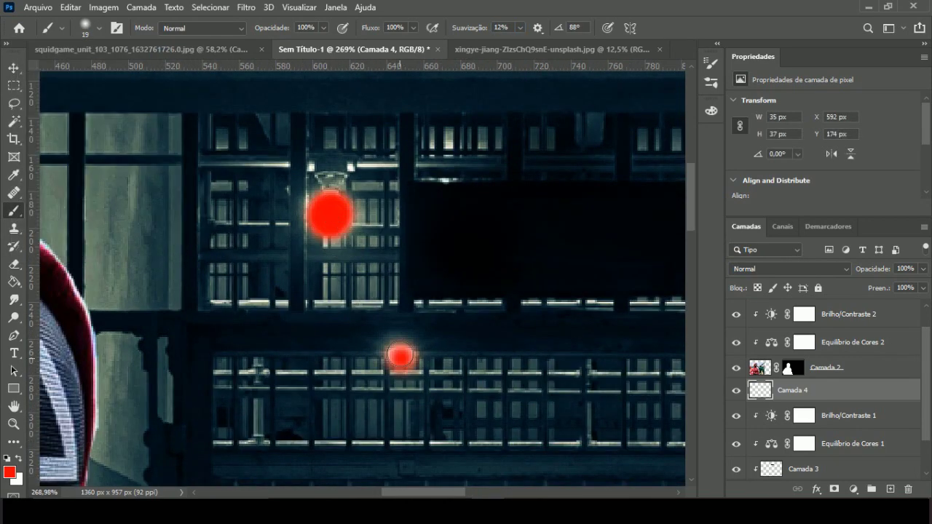
drag(400, 356, 79, 341)
click(560, 201)
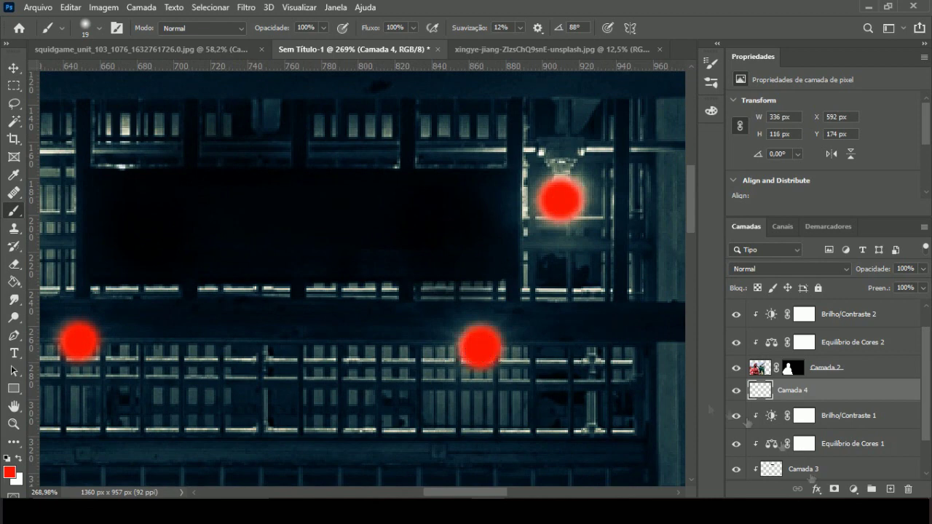
scroll(384, 371, down, 2)
click(789, 269)
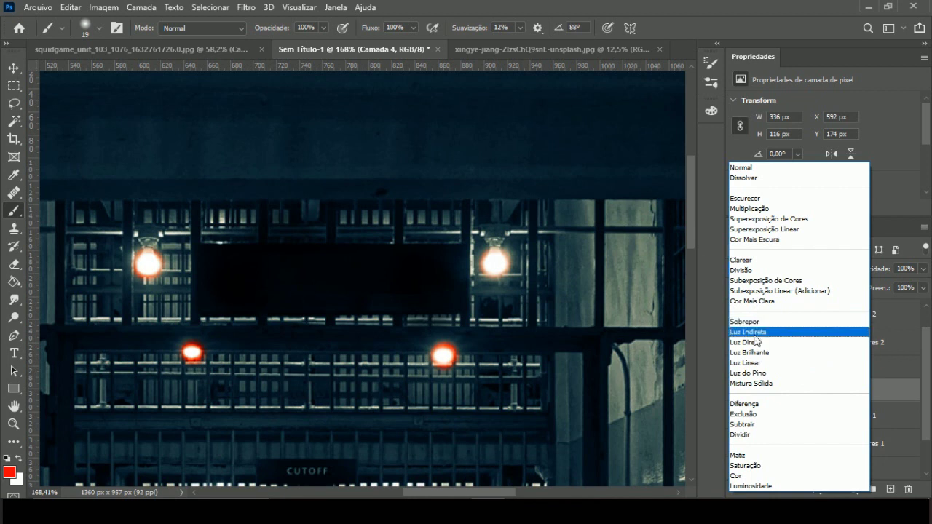
Set the red dots layer to Cor blend mode and add a new glow layer with a smaller soft brush.
click(746, 477)
click(888, 489)
click(99, 28)
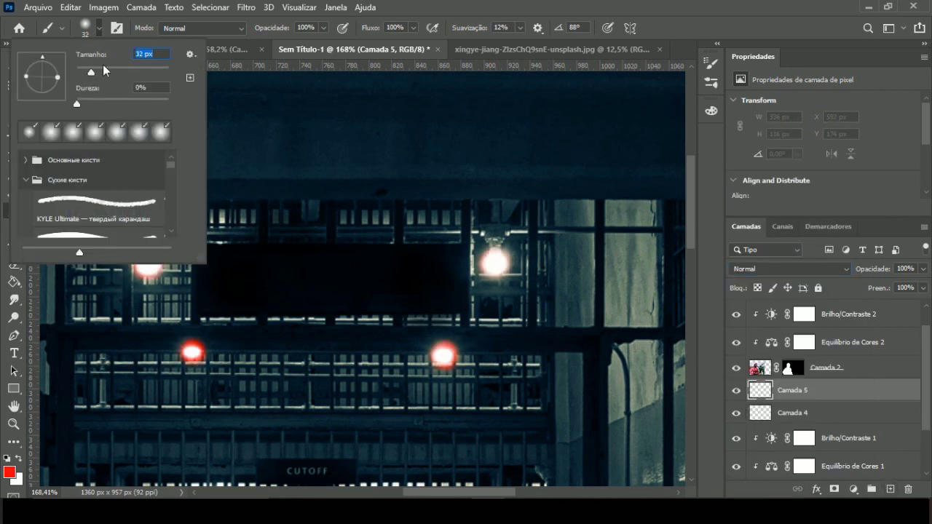
drag(100, 70, 95, 70)
click(154, 211)
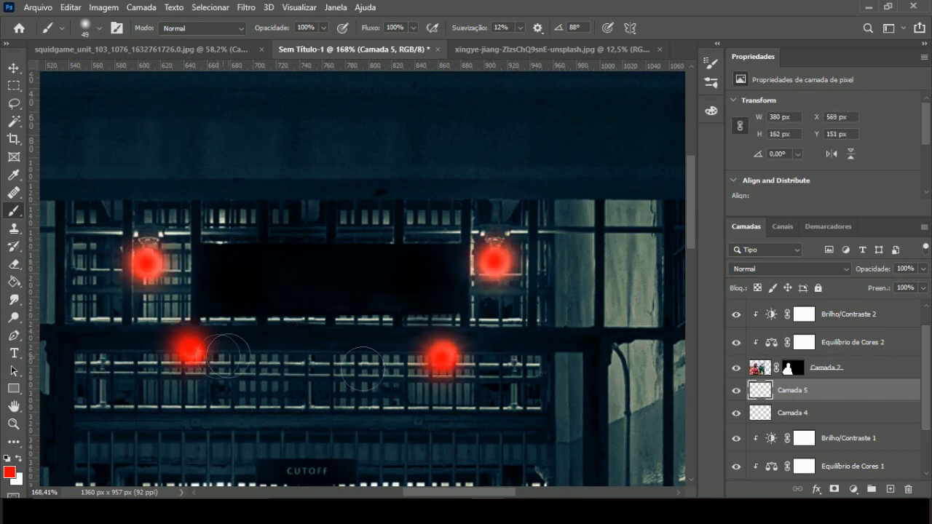
click(790, 269)
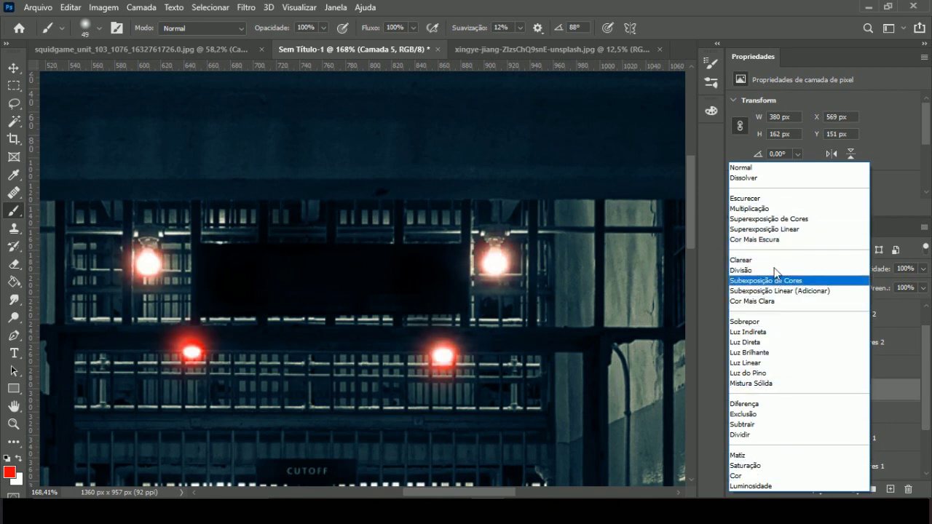
key(Escape)
On another new layer, paint red light on four lamps and blend it in Subexposição Linear (Adicionar).
key(ctrl+shift+alt+n)
click(99, 27)
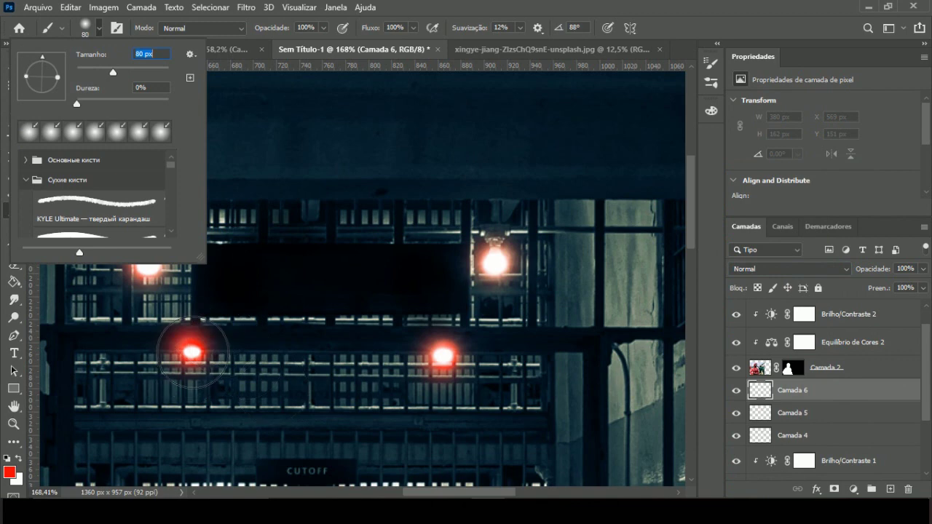
click(193, 353)
click(442, 353)
click(491, 262)
click(146, 256)
click(790, 269)
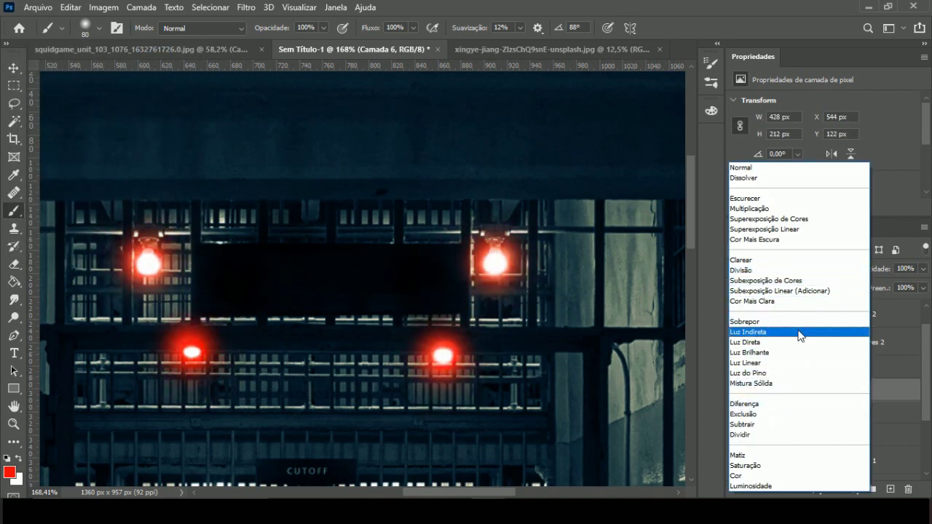
click(782, 290)
Change the glow layer to Subexposição de Cores and reselect the first red dots layer.
key(v)
scroll(228, 183, down, 3)
scroll(228, 184, down, 2)
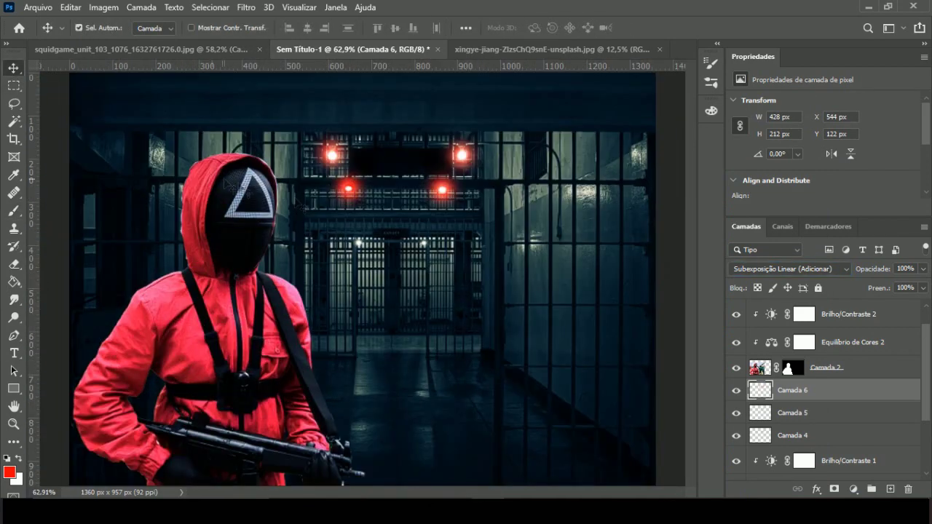
click(790, 268)
click(765, 218)
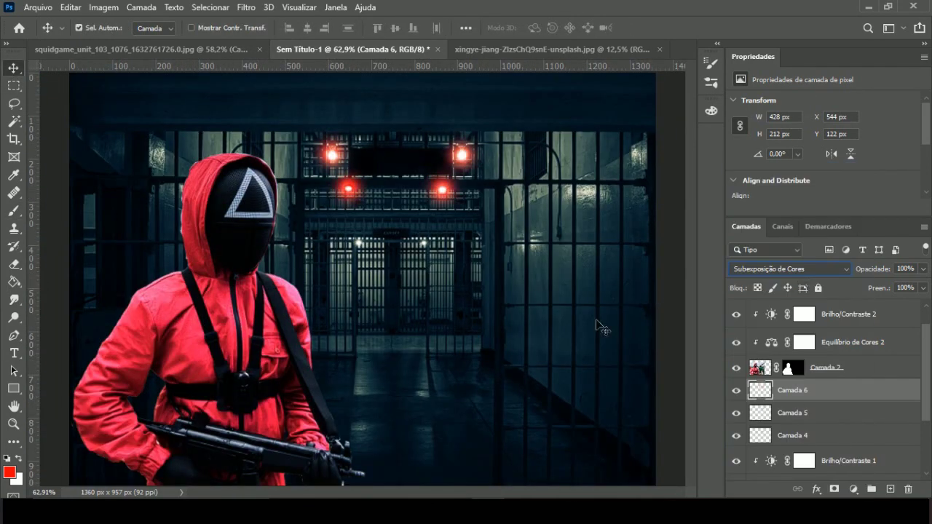
click(790, 269)
click(367, 256)
scroll(365, 193, up, 5)
click(366, 192)
Paint larger red glows on the lamp by CUTOFF and the two lower lamps.
key(b)
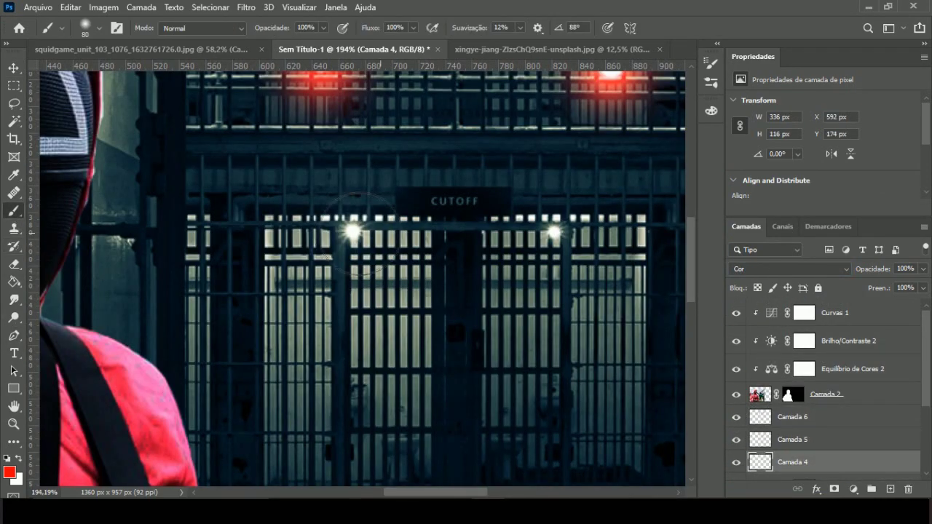
click(99, 28)
click(352, 233)
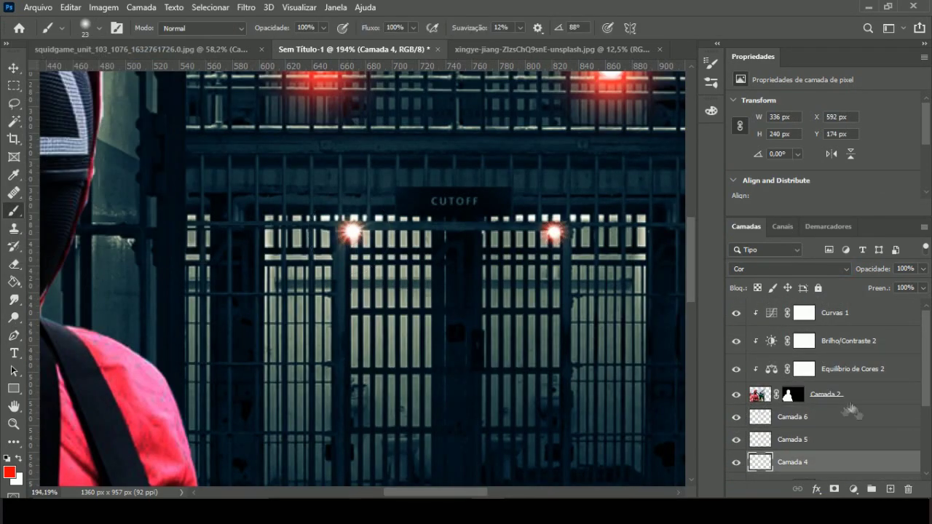
key(alt+bracketright)
click(101, 29)
key(alt+bracketright)
click(101, 29)
click(537, 343)
Add a red solid colour fill layer.
scroll(532, 343, down, 5)
scroll(349, 164, up, 5)
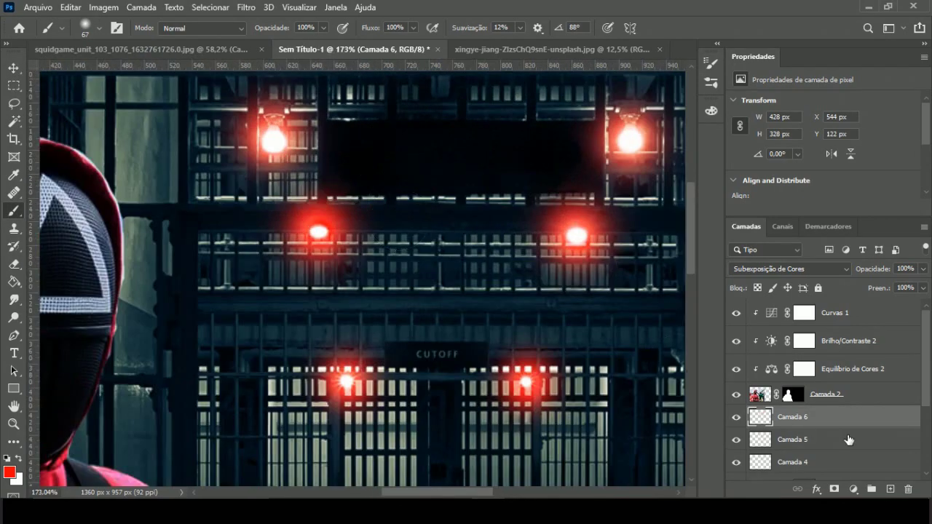
scroll(801, 436, up, 2)
click(853, 490)
click(829, 246)
Confirm the red fill colour and start painting white red light into the corridor mask.
click(786, 135)
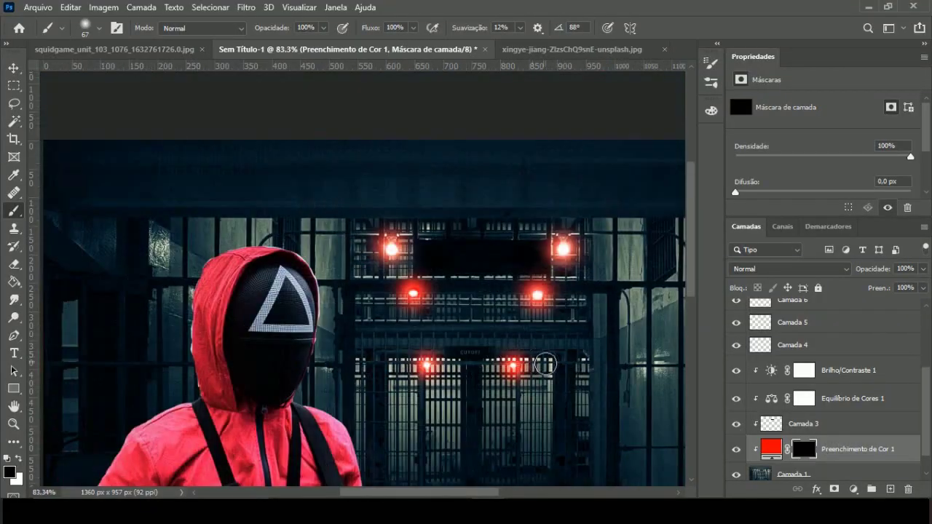
key(x)
drag(335, 309, 379, 308)
key(ctrl+z)
drag(323, 28, 276, 52)
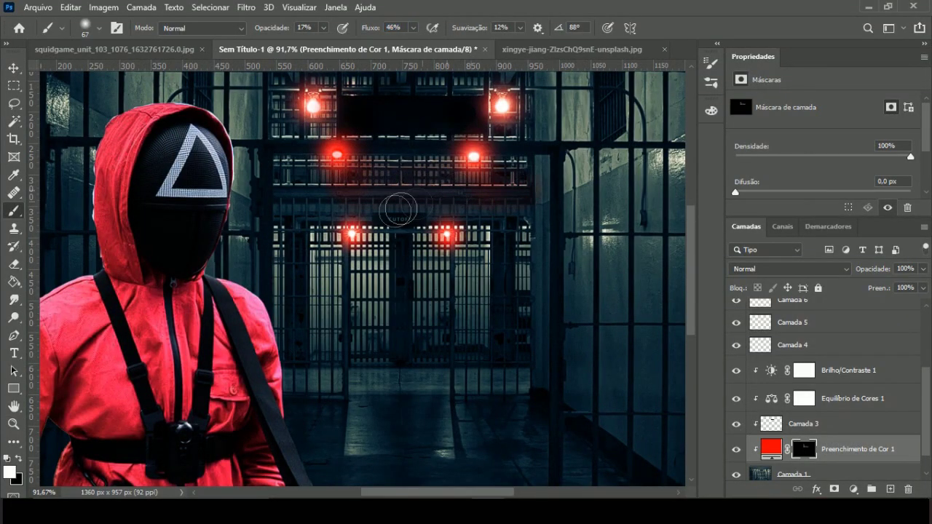
scroll(378, 218, up, 3)
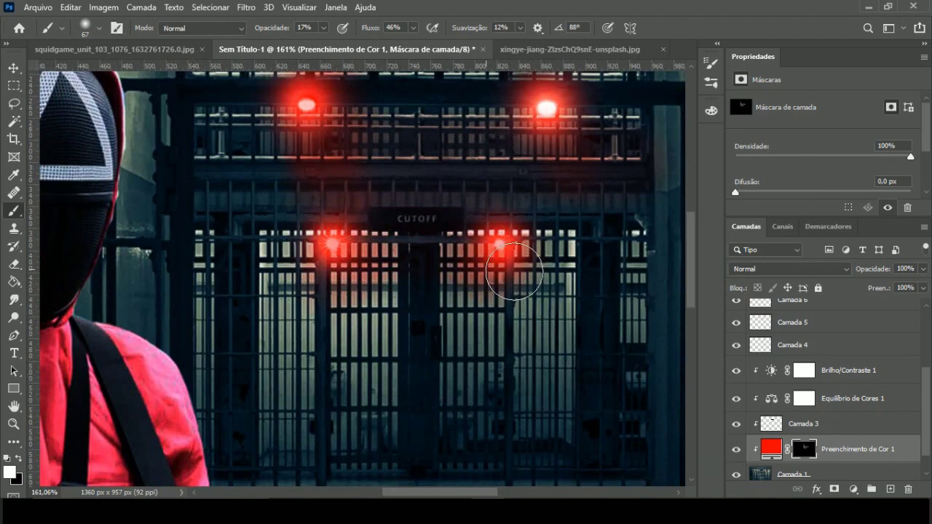
scroll(374, 173, down, 5)
scroll(374, 173, up, 4)
Enlarge the soft brush to about 200 px and review the red-lit corridor.
right_click(266, 209)
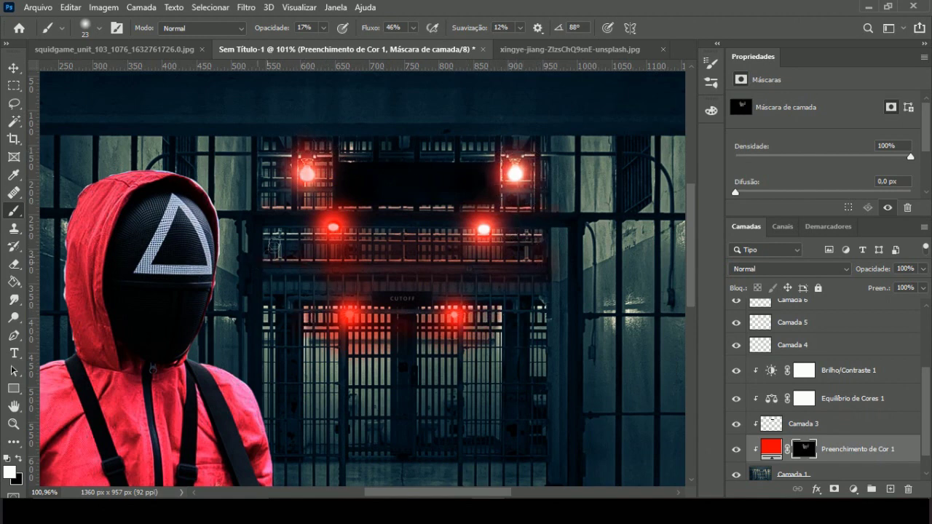
scroll(495, 206, down, 1)
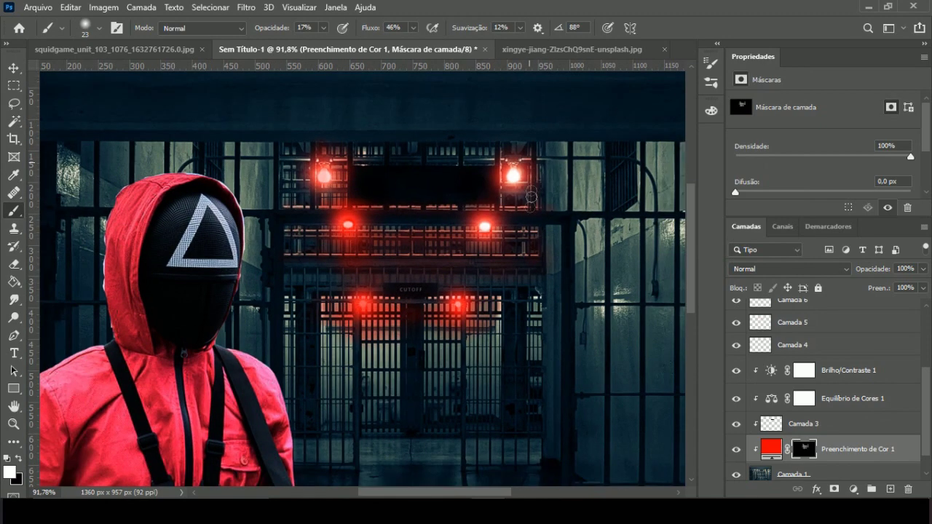
scroll(280, 211, down, 3)
scroll(360, 225, down, 1)
scroll(389, 312, up, 1)
click(99, 28)
drag(86, 72, 121, 75)
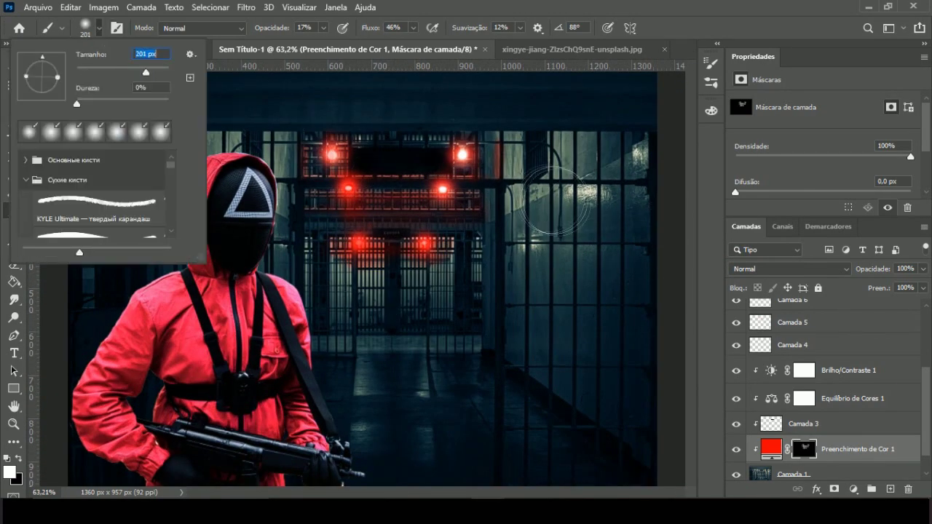
key(Return)
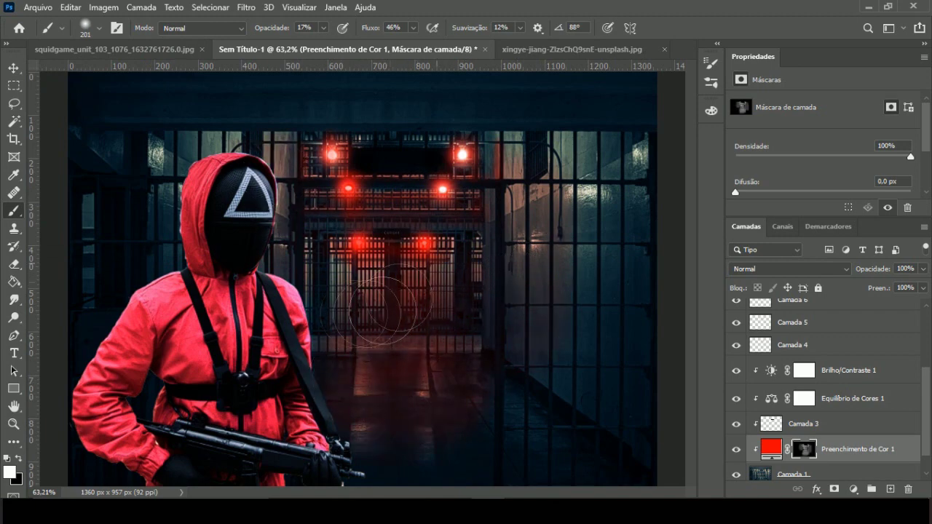
scroll(407, 320, down, 2)
scroll(470, 446, up, 1)
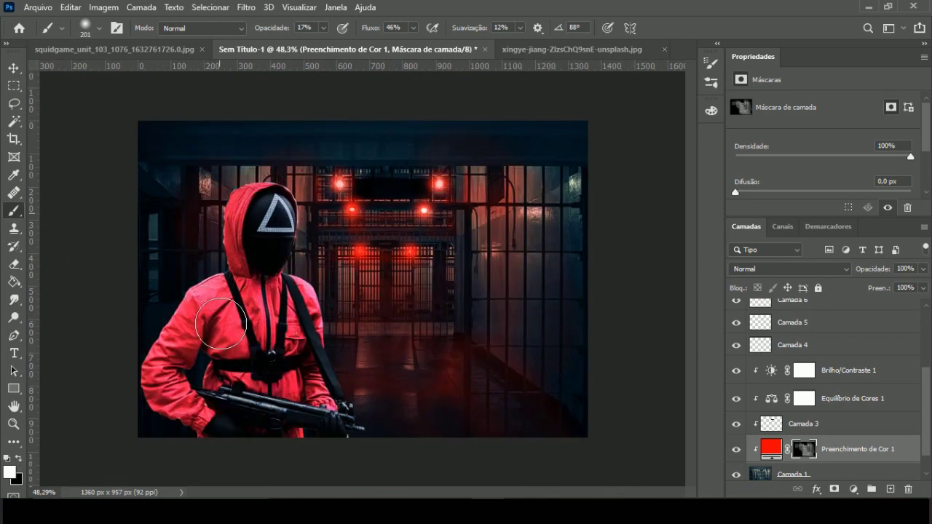
scroll(378, 291, up, 1)
scroll(808, 393, down, 1)
scroll(862, 336, up, 4)
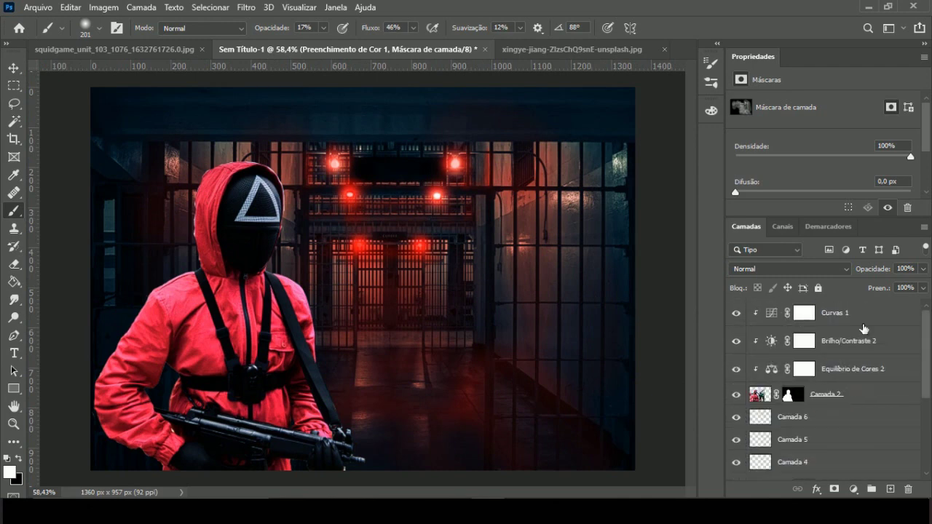
Add a Brightness/Contrast adjustment with brightness dropped to its minimum, -70.
click(853, 489)
click(844, 299)
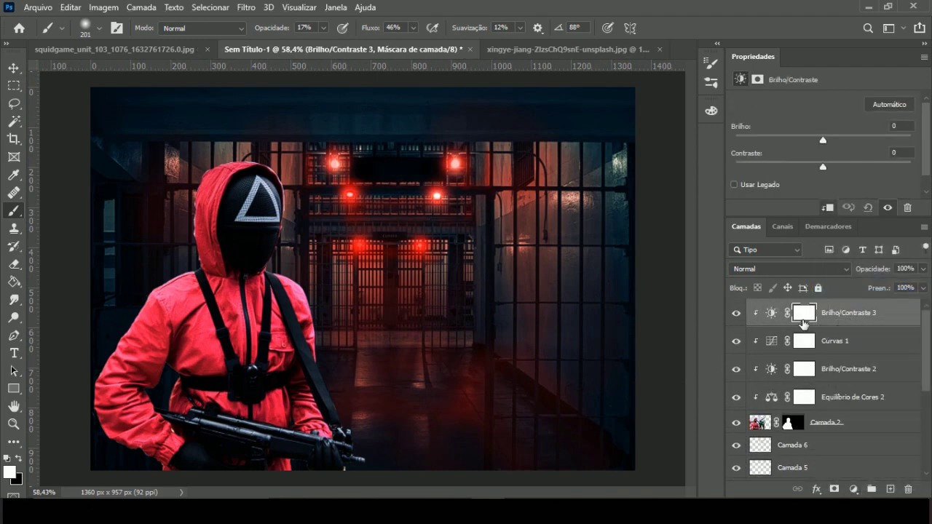
drag(823, 139, 736, 139)
Set a 29 px brush and add a black (000000) fill layer with inverted mask, clipped to the guard.
right_click(114, 98)
drag(90, 69, 44, 69)
key(Return)
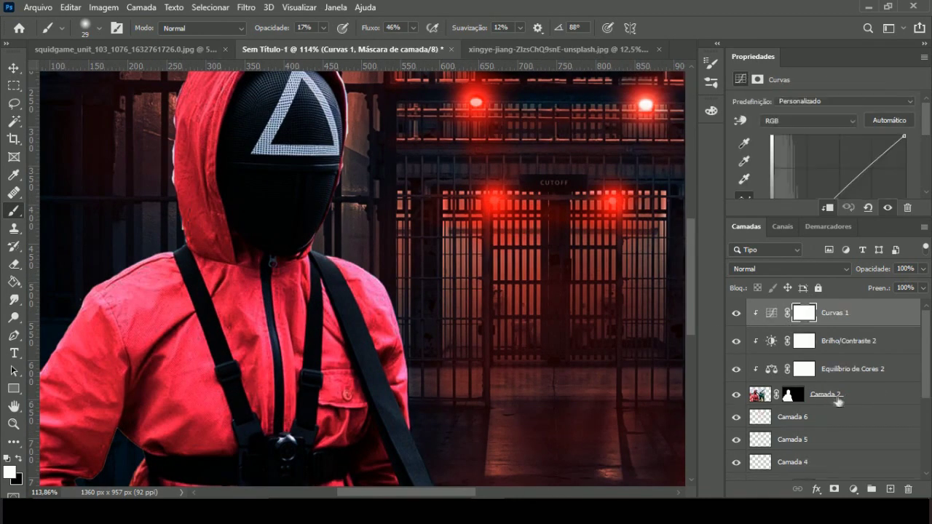
click(853, 489)
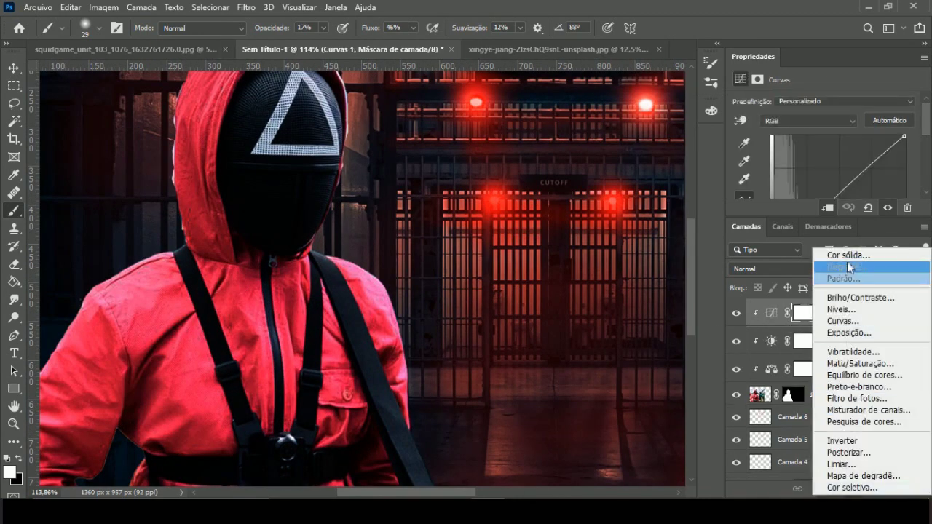
click(838, 255)
text(000000)
key(Return)
key(ctrl+i)
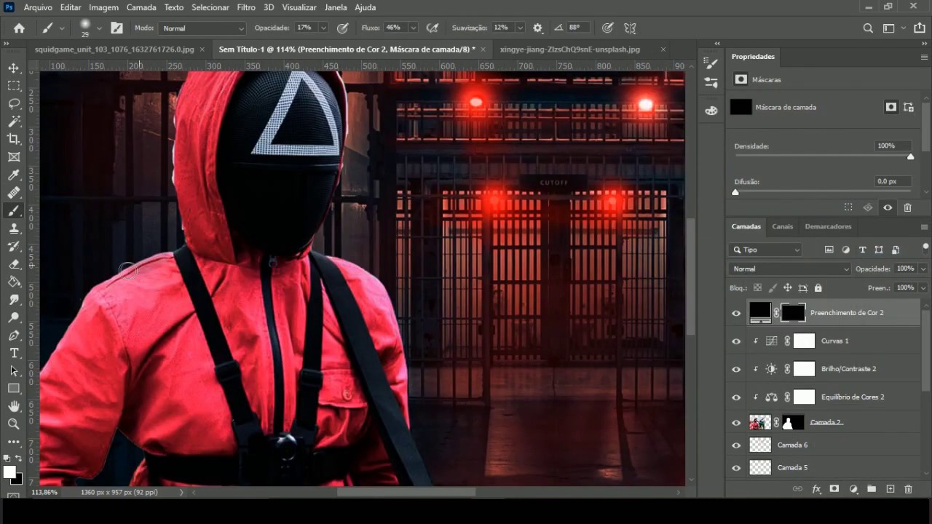
alt+click(820, 326)
Darken the guard's shoulder, arm edges and cuff through the black fill's mask.
scroll(250, 321, up, 4)
mouse_move(356, 171)
mouse_down()
mouse_move(191, 252)
mouse_move(84, 422)
mouse_up()
mouse_move(201, 211)
mouse_down()
mouse_move(121, 364)
mouse_move(98, 473)
mouse_up()
mouse_move(106, 222)
mouse_down()
mouse_move(135, 303)
mouse_move(353, 437)
mouse_up()
mouse_move(284, 389)
mouse_down()
mouse_move(222, 334)
mouse_move(378, 460)
mouse_up()
scroll(202, 251, up, 4)
scroll(203, 251, left, 2)
scroll(204, 211, right, 5)
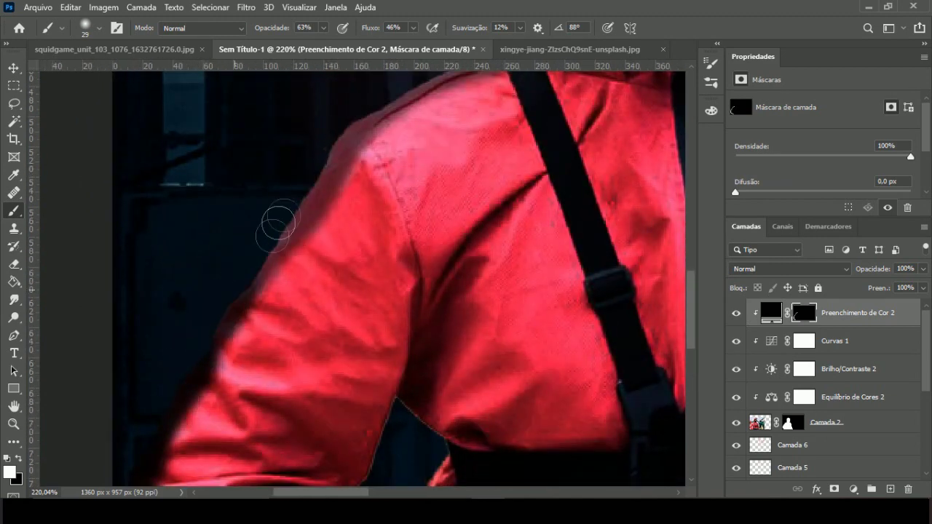
scroll(251, 251, up, 4)
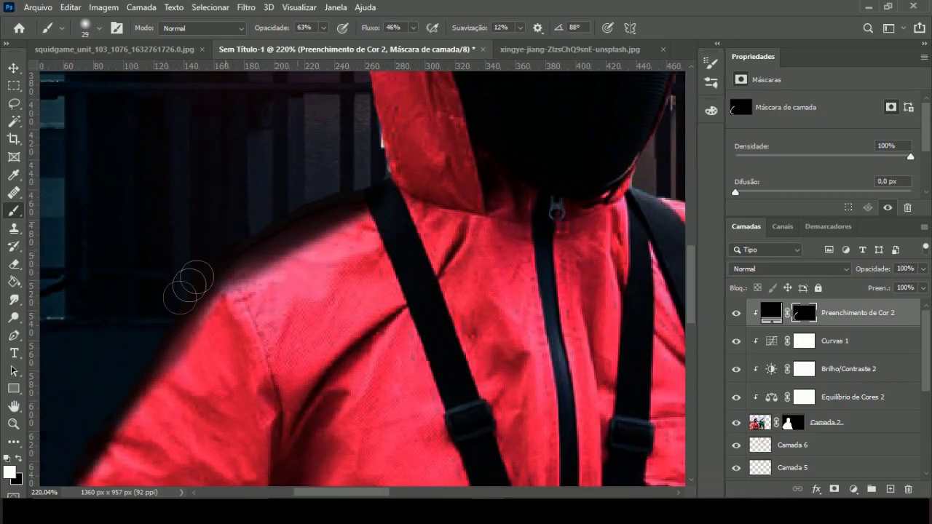
scroll(222, 258, down, 5)
scroll(195, 272, up, 3)
scroll(223, 250, up, 5)
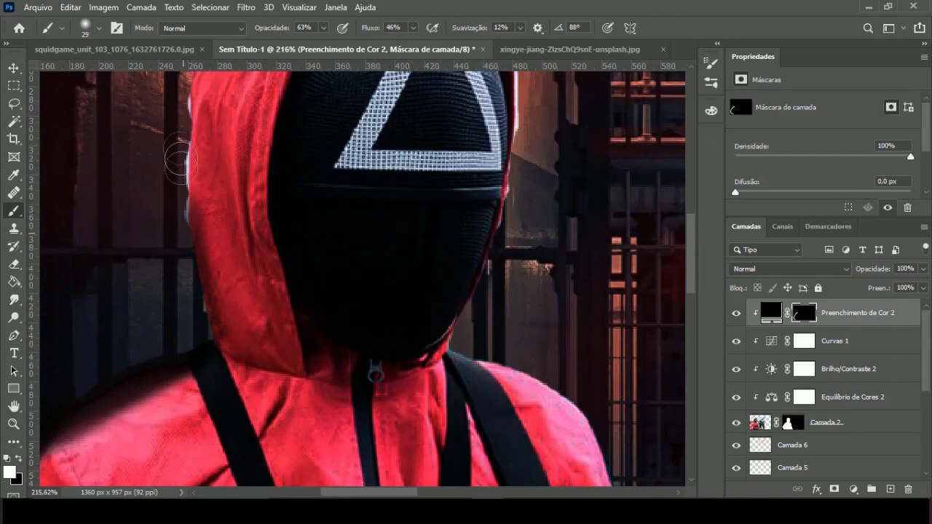
scroll(233, 264, up, 3)
Darken the light fringe along the edges of the guard's hood.
drag(234, 263, 291, 408)
scroll(340, 213, down, 7)
scroll(339, 212, left, 4)
drag(339, 213, 345, 84)
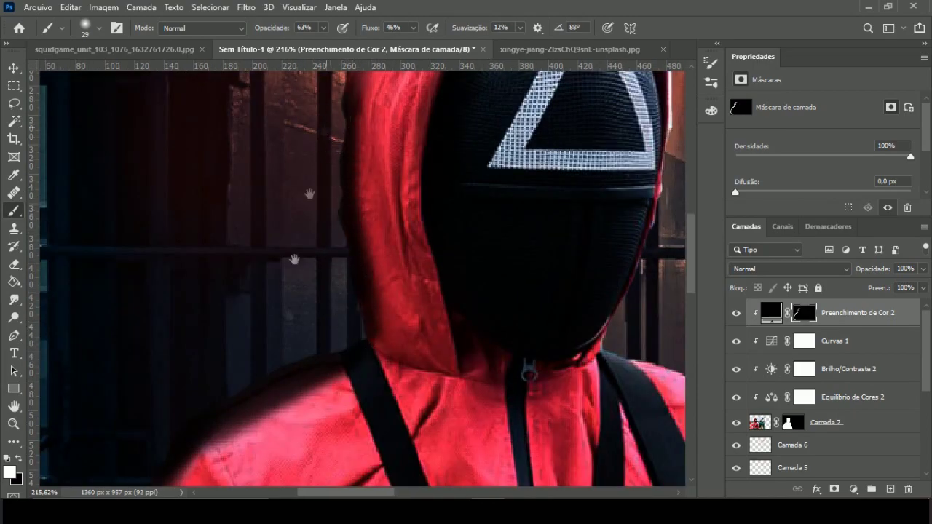
scroll(322, 276, down, 3)
scroll(374, 222, down, 3)
scroll(114, 245, up, 5)
scroll(115, 245, up, 1)
With a smaller brush, darken the areas beside the belt and arm and the sleeve near the gun.
key([)
drag(188, 248, 182, 327)
drag(106, 271, 125, 222)
scroll(160, 269, down, 3)
scroll(193, 316, left, 2)
mouse_move(194, 315)
mouse_down()
mouse_move(194, 395)
mouse_move(219, 264)
mouse_up()
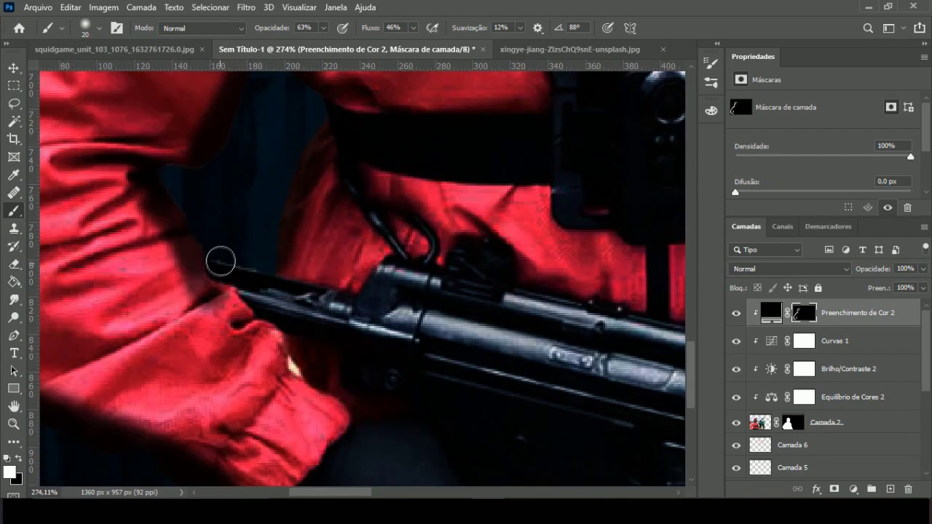
mouse_move(251, 305)
mouse_down()
mouse_move(281, 339)
mouse_move(207, 266)
mouse_up()
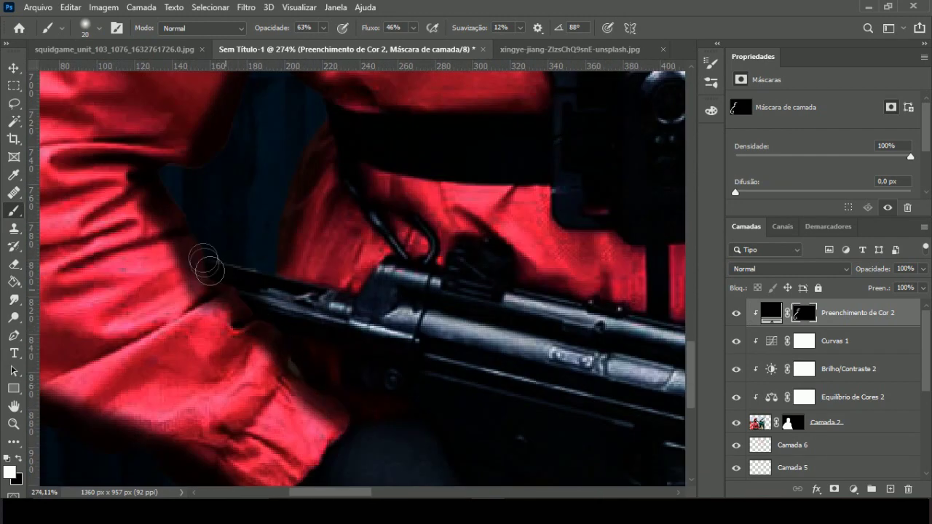
scroll(236, 184, down, 5)
scroll(304, 334, up, 2)
scroll(303, 333, up, 1)
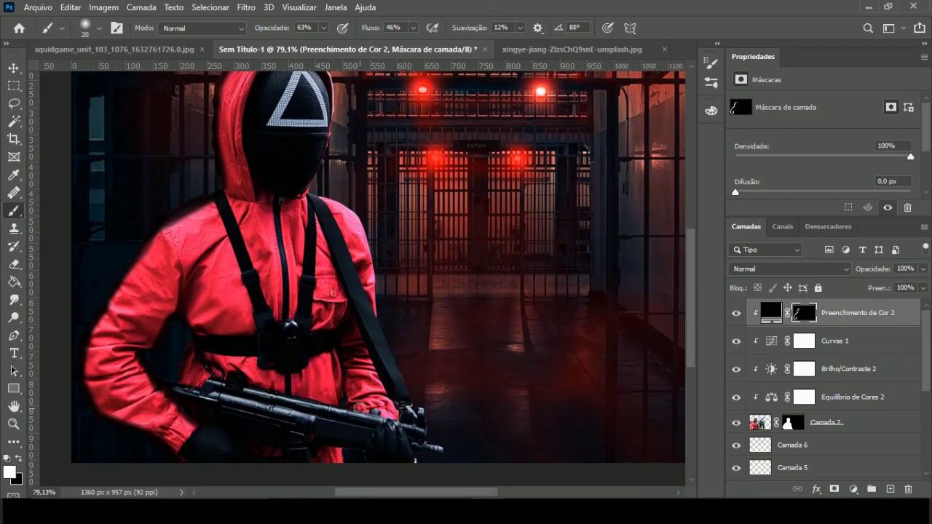
scroll(304, 333, up, 2)
Darken the remaining parts of the red sleeve and select the Curvas 1 adjustment.
mouse_move(304, 334)
mouse_down()
mouse_move(277, 198)
mouse_move(320, 408)
mouse_up()
scroll(320, 407, down, 3)
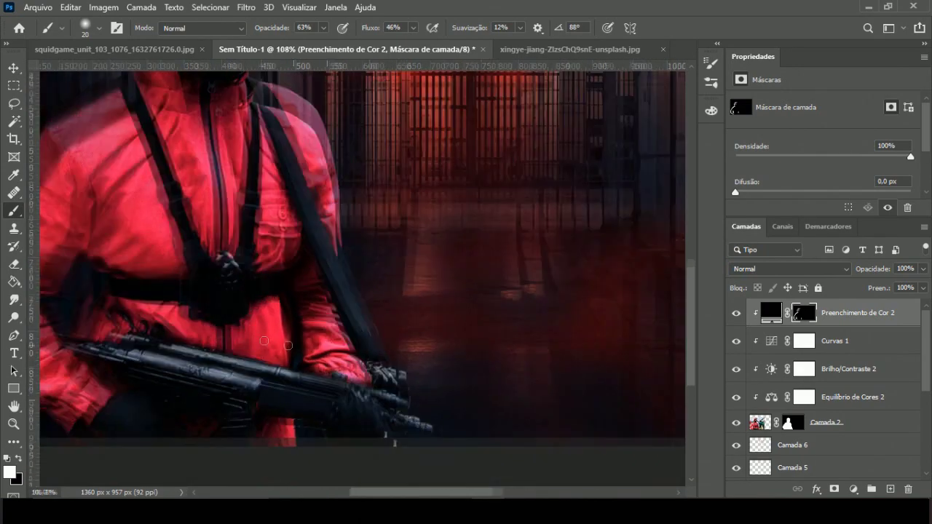
scroll(326, 386, up, 2)
scroll(260, 399, down, 4)
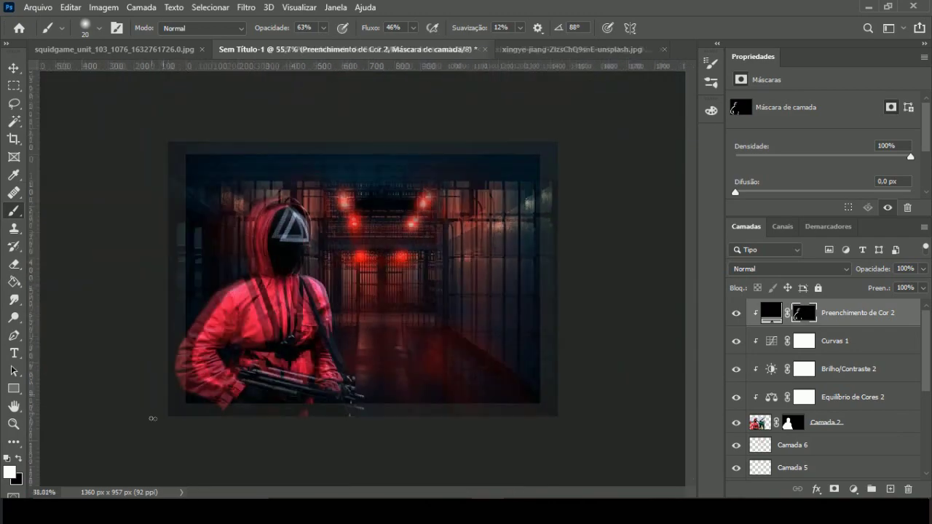
scroll(110, 378, up, 3)
scroll(90, 385, down, 1)
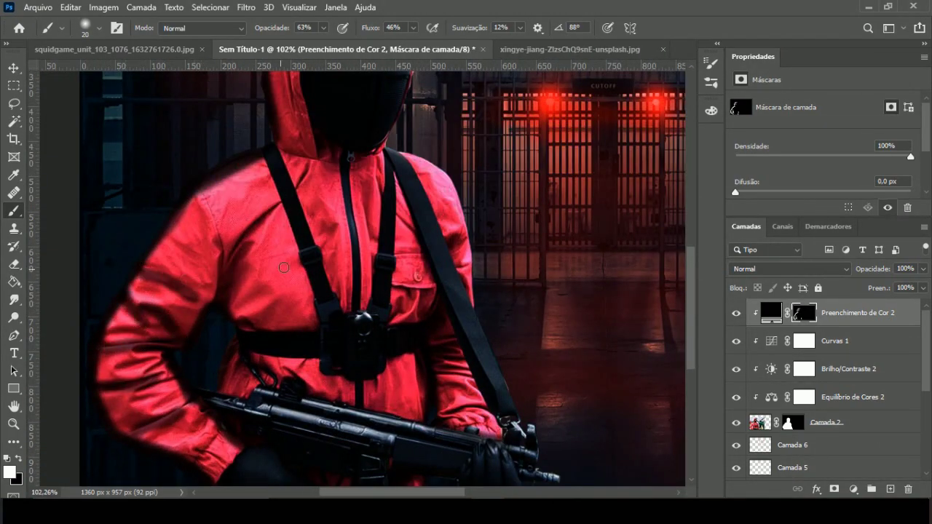
click(853, 343)
Reshape the Curvas 1 curve and raise Brilho/Contraste 2 contrast to 73.
mouse_move(828, 144)
mouse_down()
mouse_move(837, 168)
mouse_move(823, 138)
mouse_up()
click(848, 369)
drag(881, 169, 879, 169)
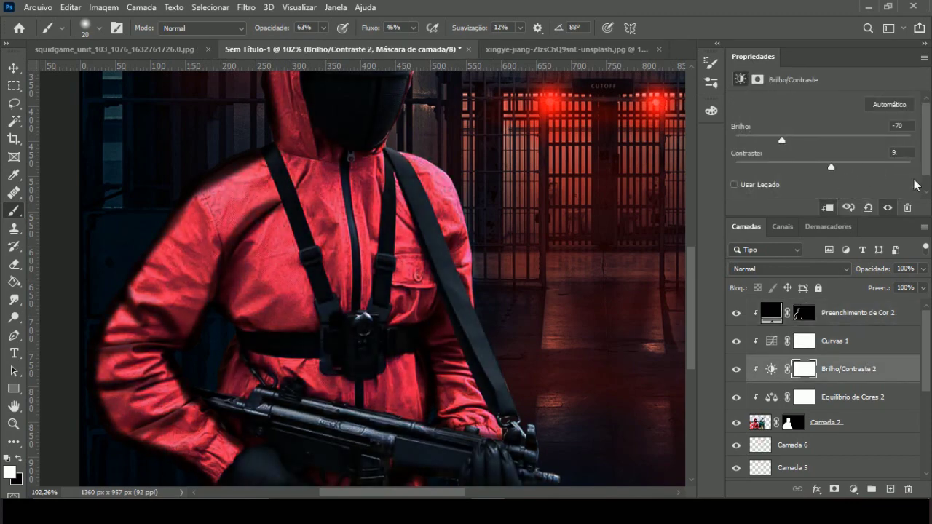
scroll(336, 245, down, 3)
scroll(337, 244, up, 1)
scroll(337, 245, up, 1)
scroll(336, 245, down, 2)
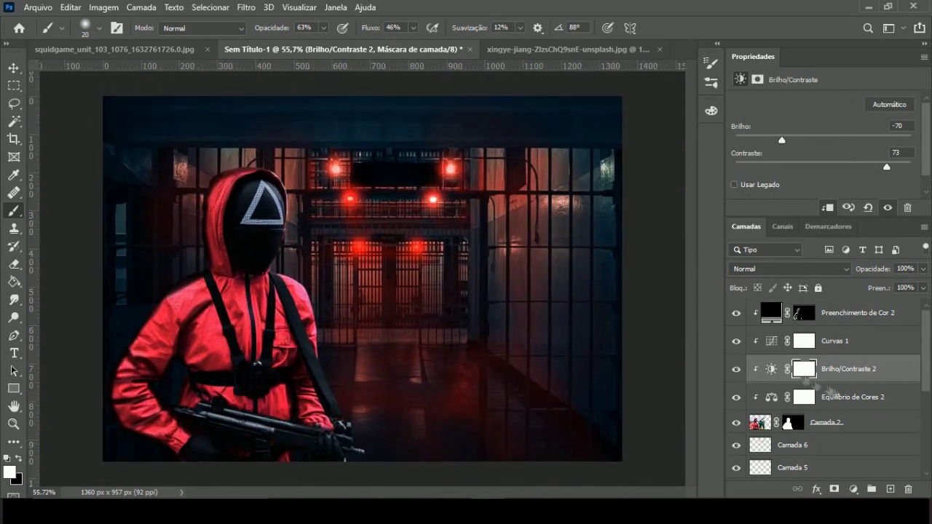
Push the Equilíbrio de Cores 2 shadows toward red, then switch to highlights.
click(851, 397)
click(830, 103)
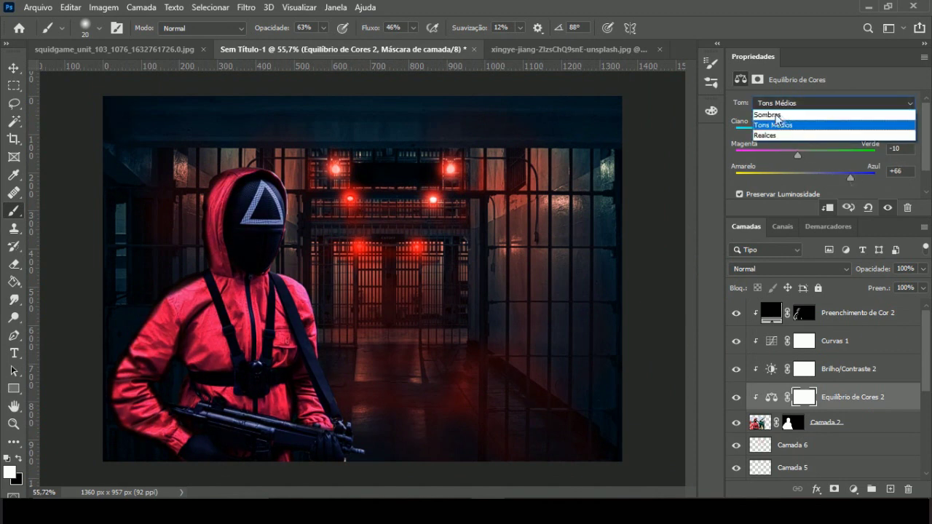
click(786, 115)
drag(804, 130, 873, 130)
click(830, 104)
click(786, 141)
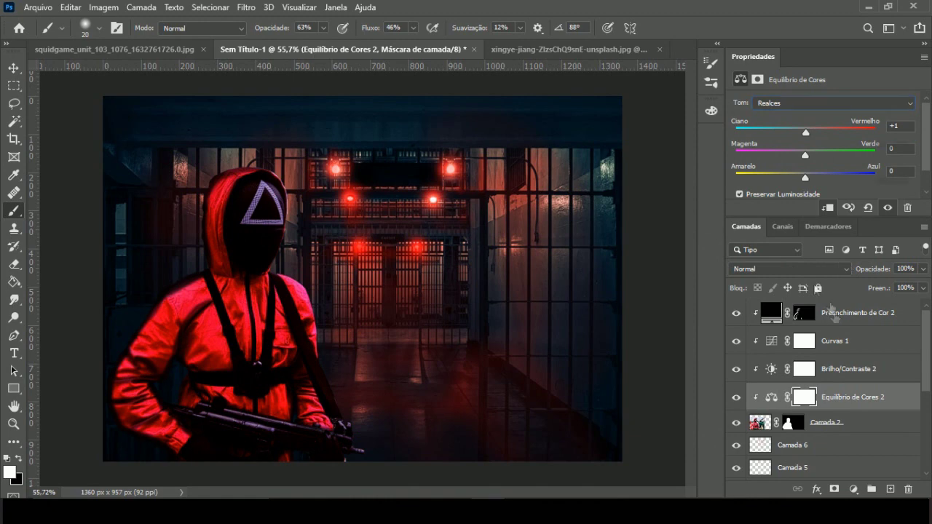
Keep Preenchimento de Cor 2 in Normal blend mode and lower its opacity to about 80%.
click(834, 313)
click(790, 269)
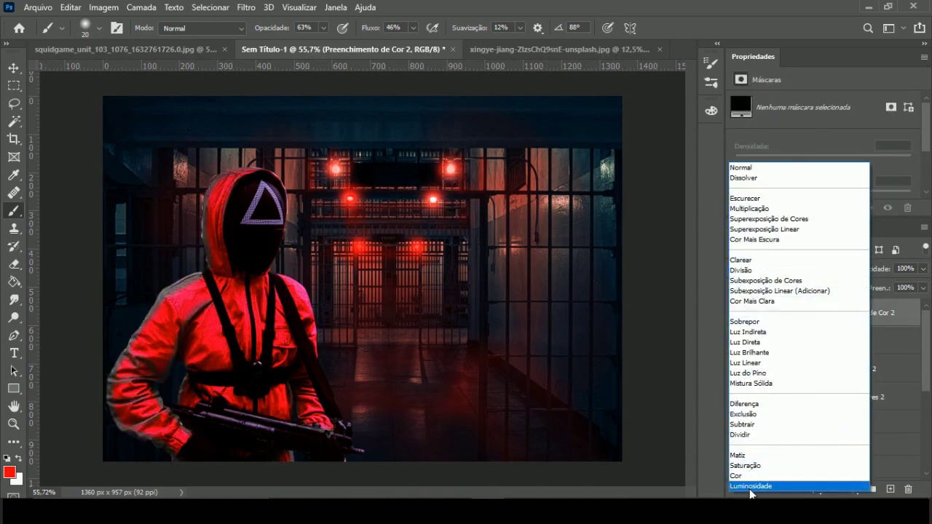
click(398, 292)
drag(907, 286, 906, 285)
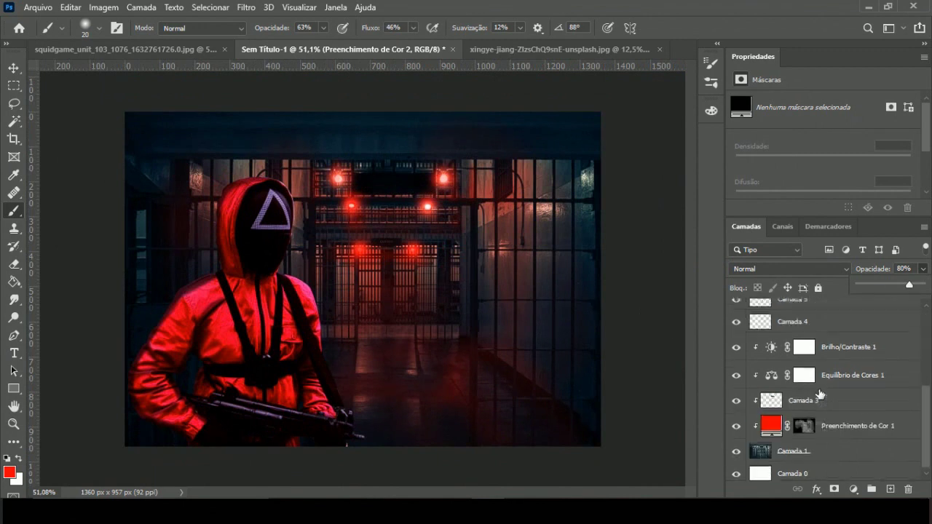
Darken the corridor's left side and top band on Camada 1 with a 121 px brush.
click(793, 446)
click(99, 27)
click(18, 459)
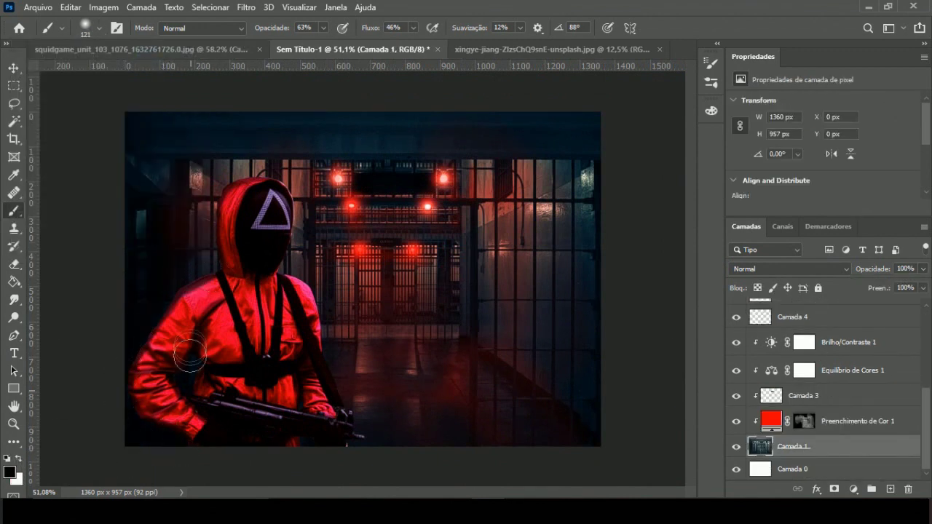
drag(189, 361, 116, 185)
mouse_move(182, 252)
mouse_down()
mouse_move(326, 100)
mouse_move(561, 117)
mouse_up()
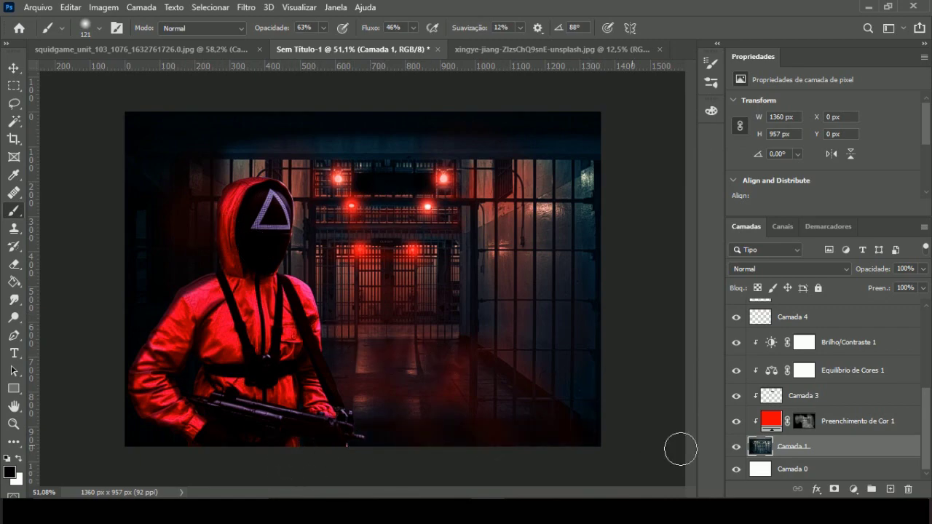
scroll(354, 256, up, 2)
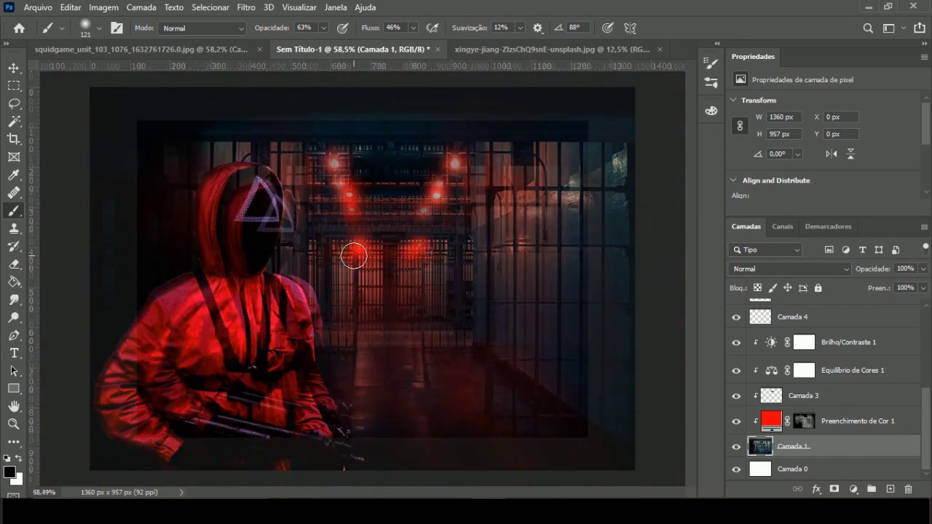
scroll(354, 256, up, 2)
scroll(353, 256, up, 2)
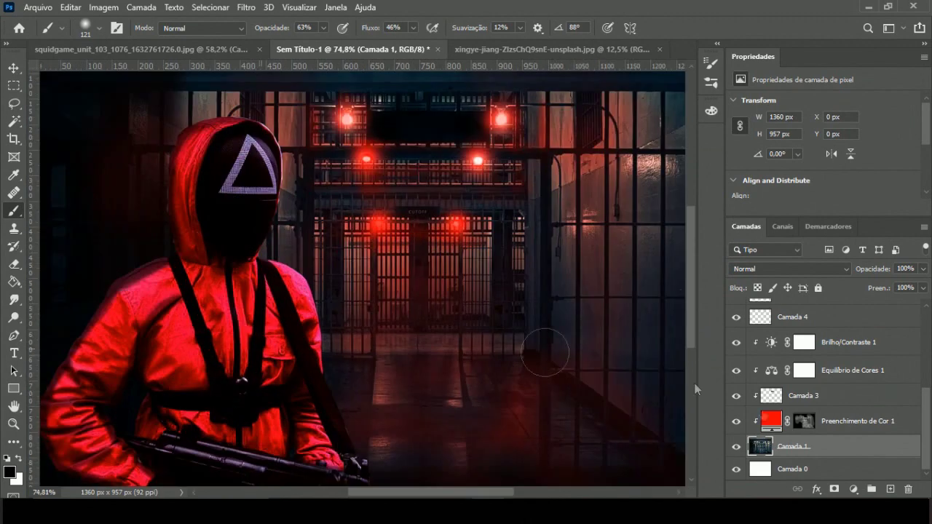
scroll(823, 386, up, 5)
Paint the Preenchimento de Cor 2 mask to deepen the shading on the figure.
click(859, 313)
click(99, 28)
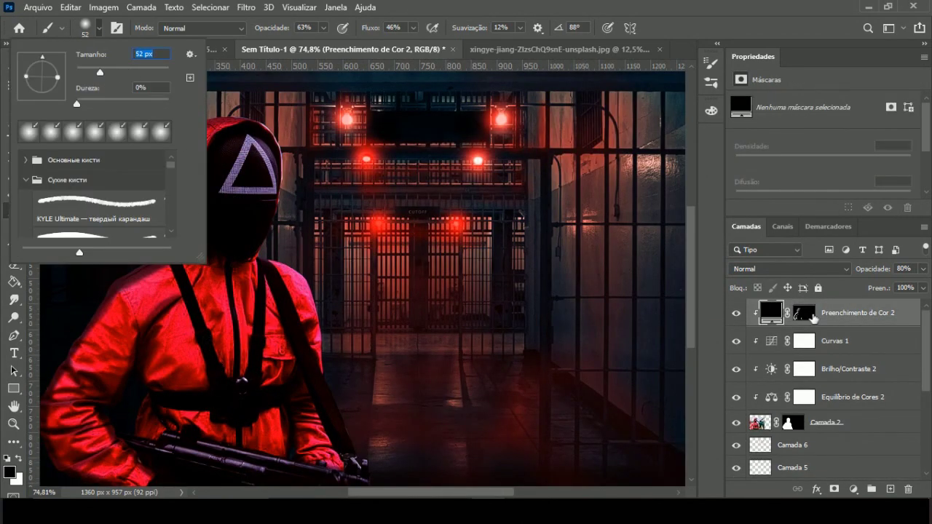
click(804, 312)
drag(100, 72, 127, 72)
key(x)
mouse_move(204, 320)
mouse_down()
mouse_move(166, 463)
mouse_move(183, 208)
mouse_move(291, 437)
mouse_move(301, 391)
mouse_up()
scroll(341, 350, down, 2)
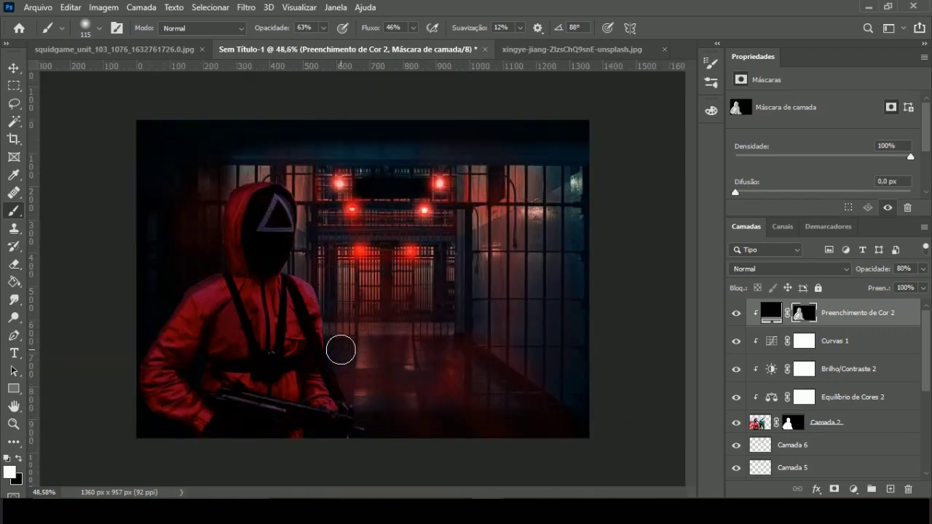
scroll(183, 156, up, 3)
scroll(308, 187, up, 2)
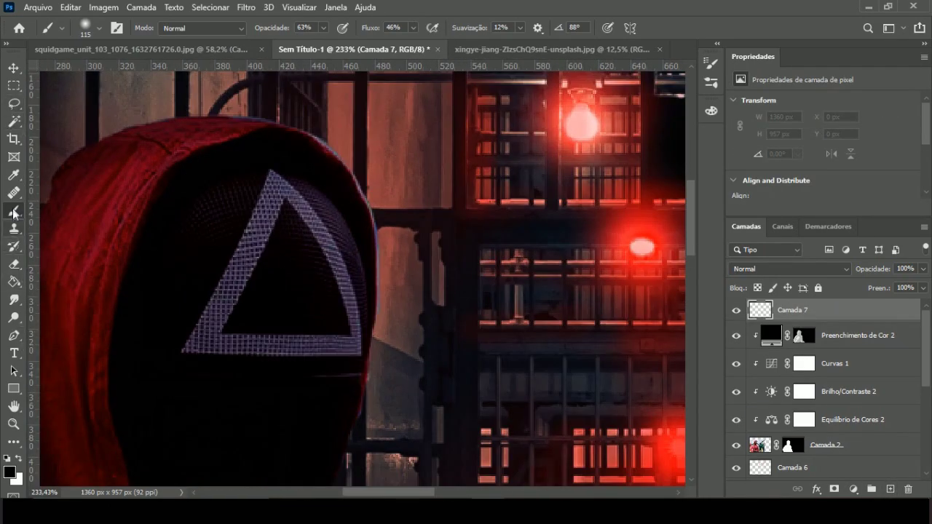
Select the triangle ring on the guard's mask with the Polygonal Lasso, excluding its inner triangle.
right_click(14, 103)
click(73, 97)
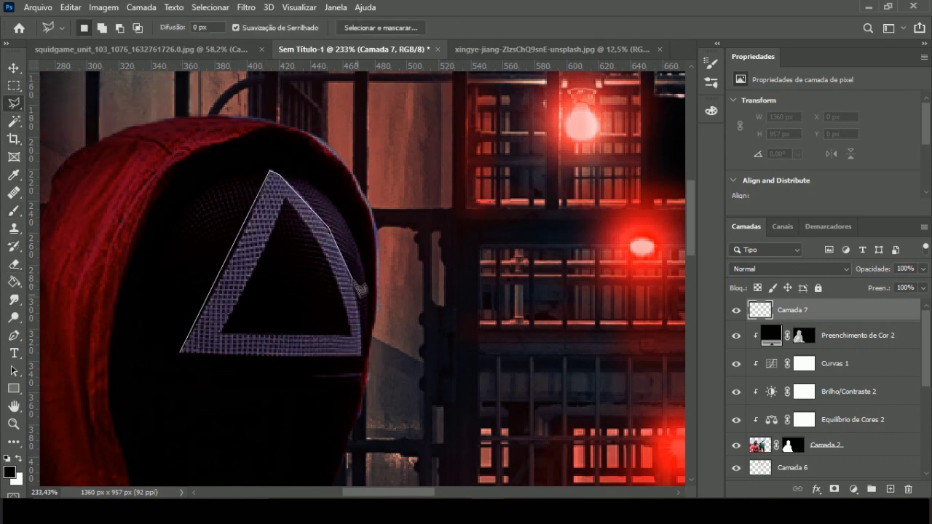
click(234, 361)
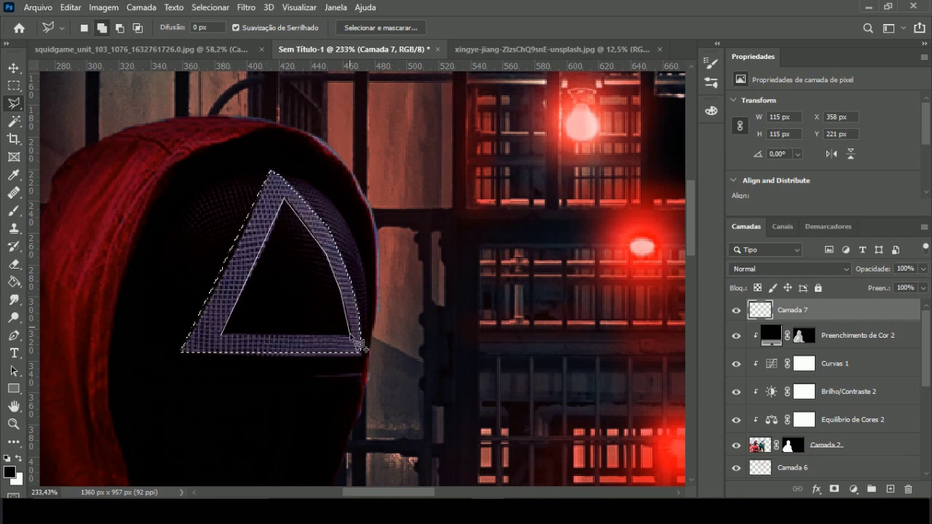
double_click(275, 337)
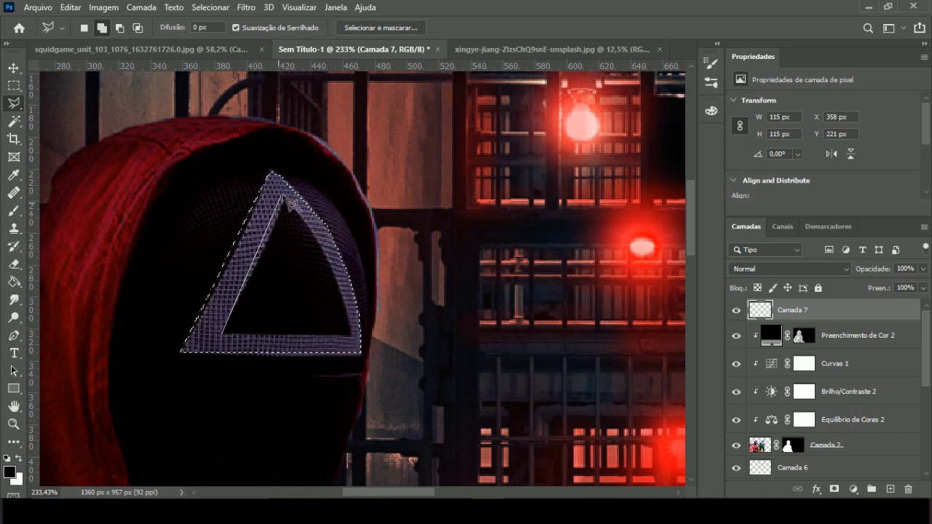
click(231, 344)
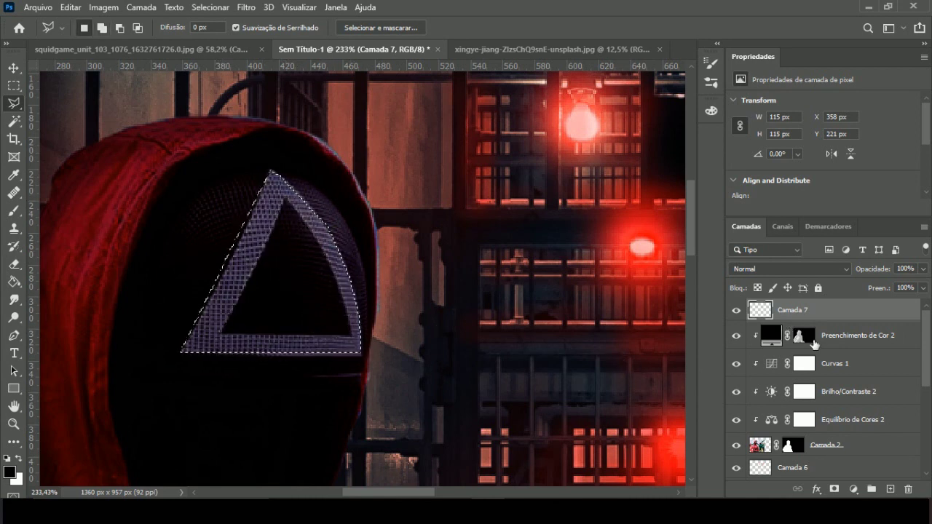
key(b)
click(99, 28)
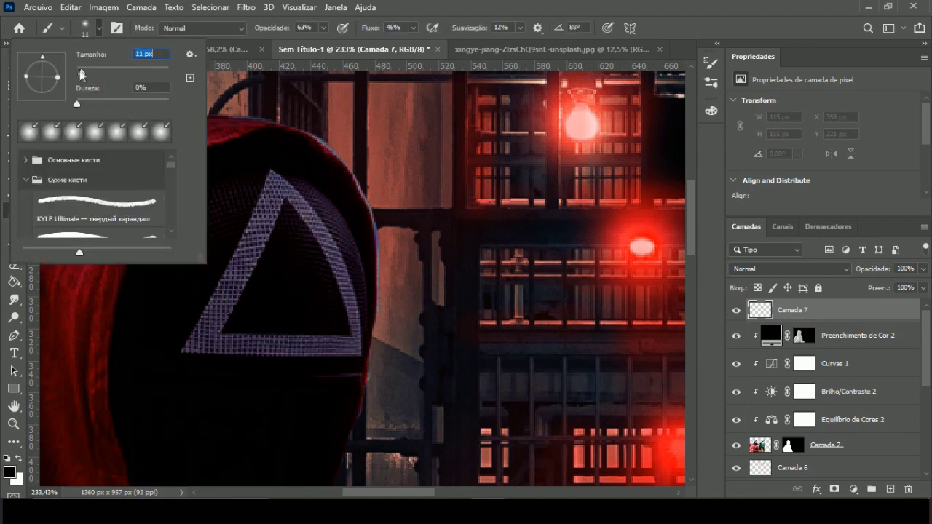
Paint red over the mask's triangle ring and blend that layer as Sobrepor.
key(Return)
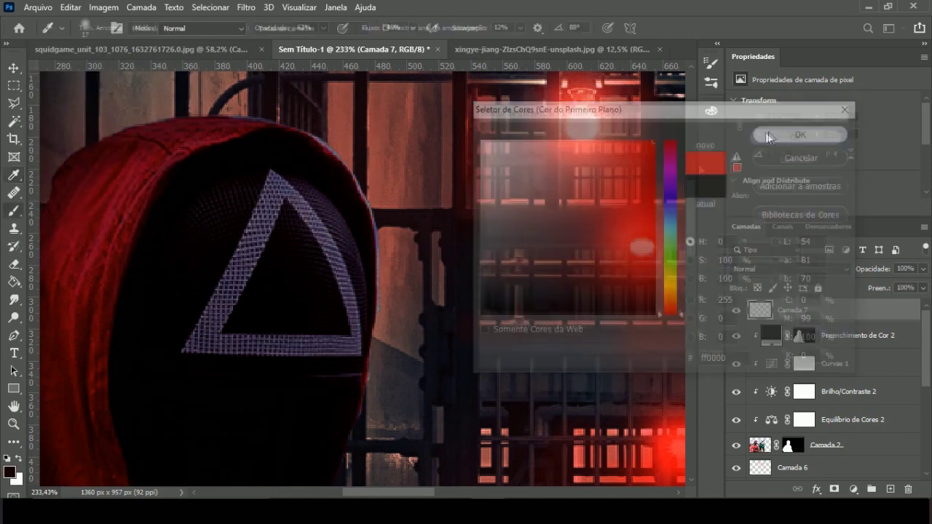
click(412, 27)
mouse_move(247, 252)
mouse_down()
mouse_move(196, 343)
mouse_move(353, 347)
mouse_move(326, 233)
mouse_up()
click(821, 270)
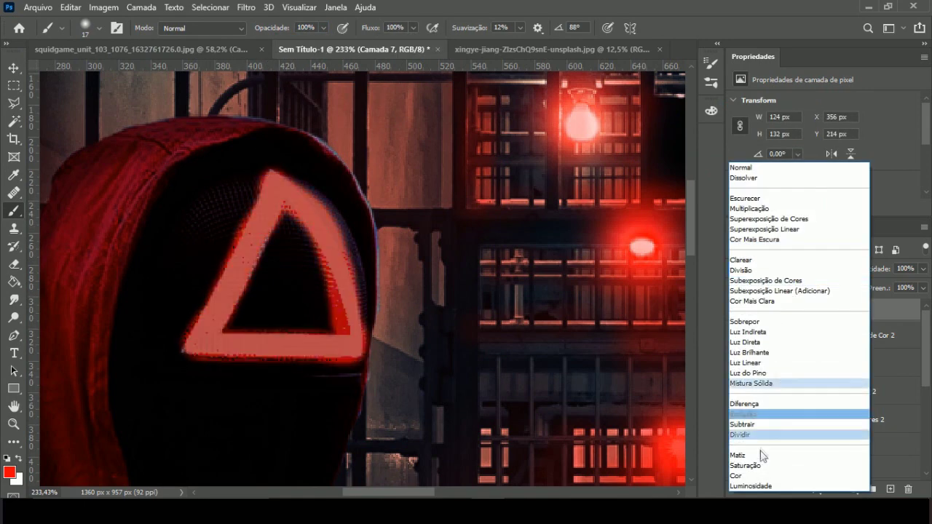
click(754, 325)
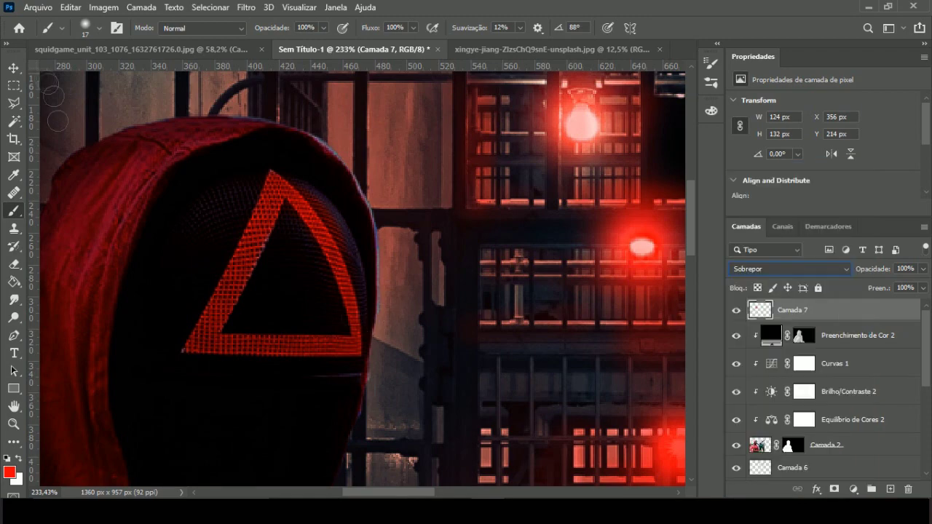
On a new layer, finish the triangle outline, blended Subexposição Linear (Adicionar) at lower opacity.
click(889, 489)
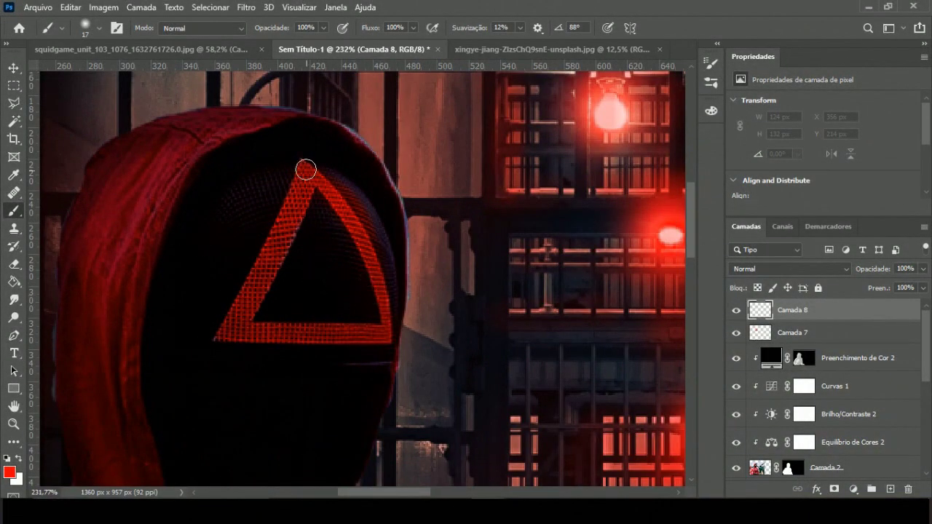
mouse_move(246, 305)
mouse_down()
mouse_move(298, 328)
mouse_move(383, 328)
mouse_move(360, 246)
mouse_move(307, 163)
mouse_up()
click(748, 269)
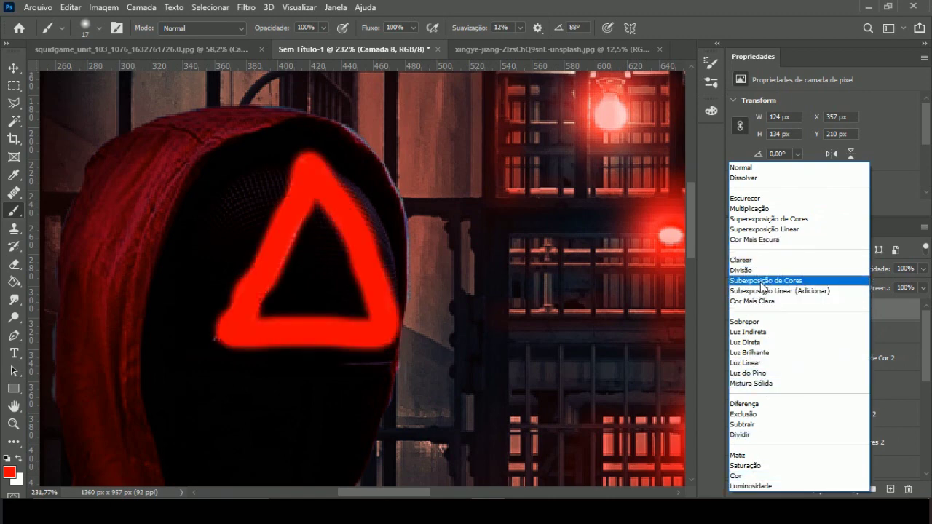
click(779, 290)
drag(922, 269, 873, 292)
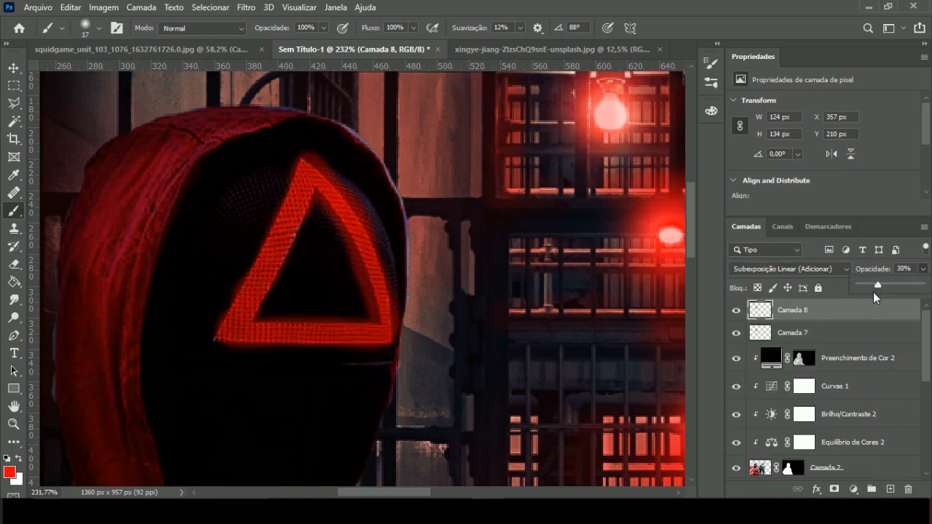
Paint a 267 px soft red glow, shrink it to about 44% and place it over the triangle.
click(87, 27)
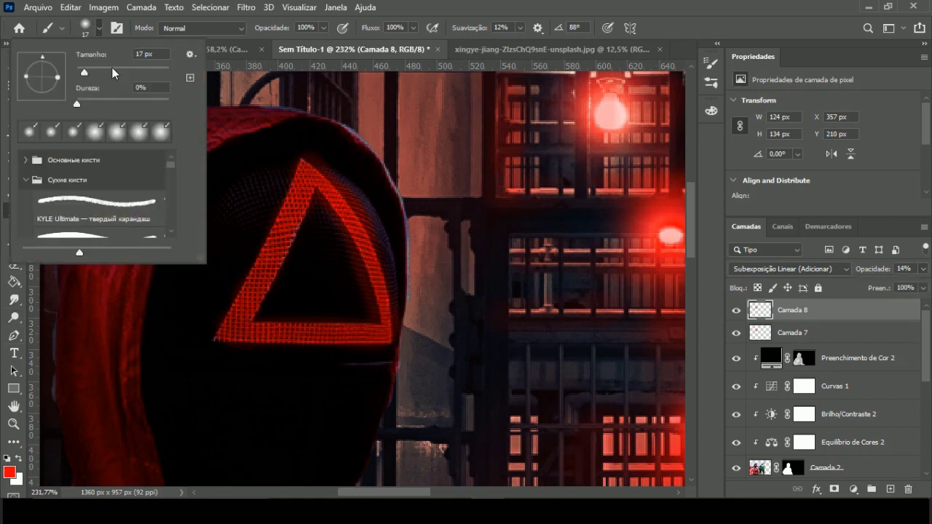
key(Return)
click(890, 489)
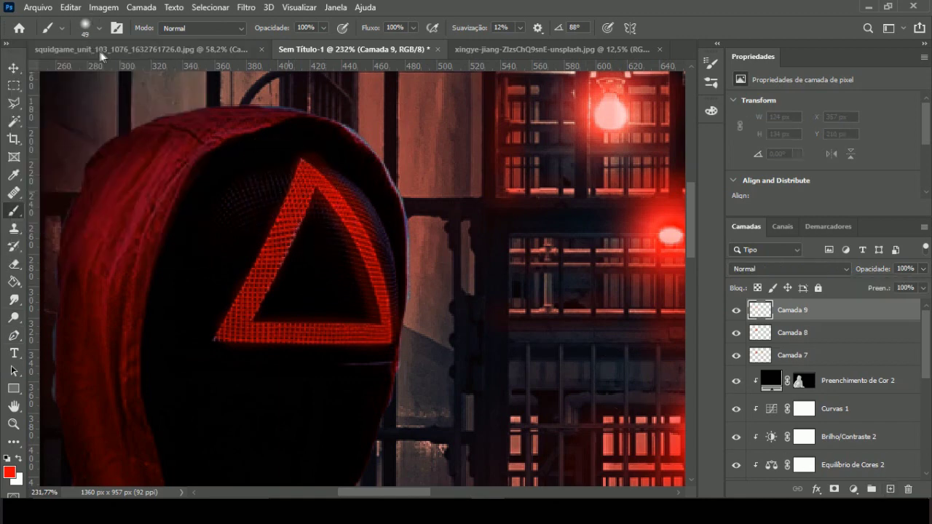
click(87, 28)
key(Return)
click(319, 253)
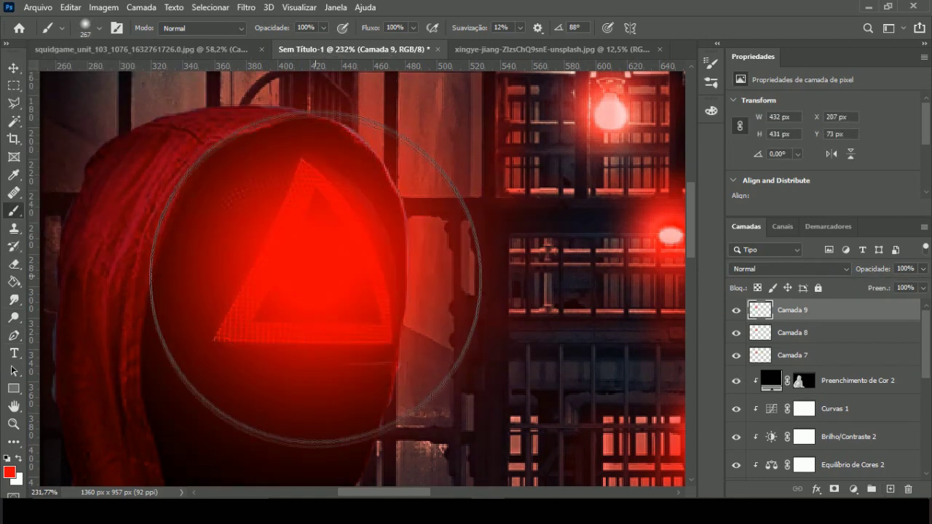
key(ctrl+t)
scroll(458, 325, down, 5)
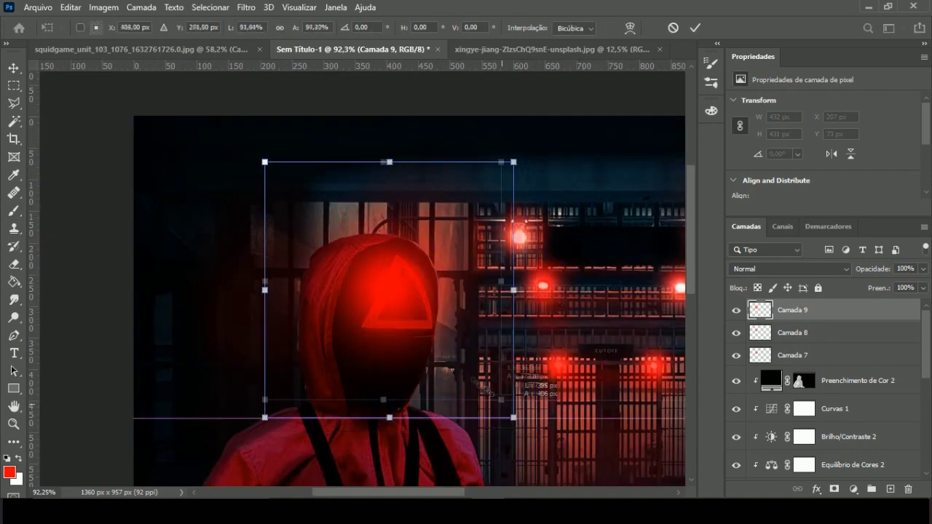
drag(537, 432, 385, 277)
drag(341, 212, 412, 293)
key(Return)
Set the glow layer's blend mode to Cor Mais Clara after trying Diferença.
scroll(411, 288, up, 4)
click(790, 269)
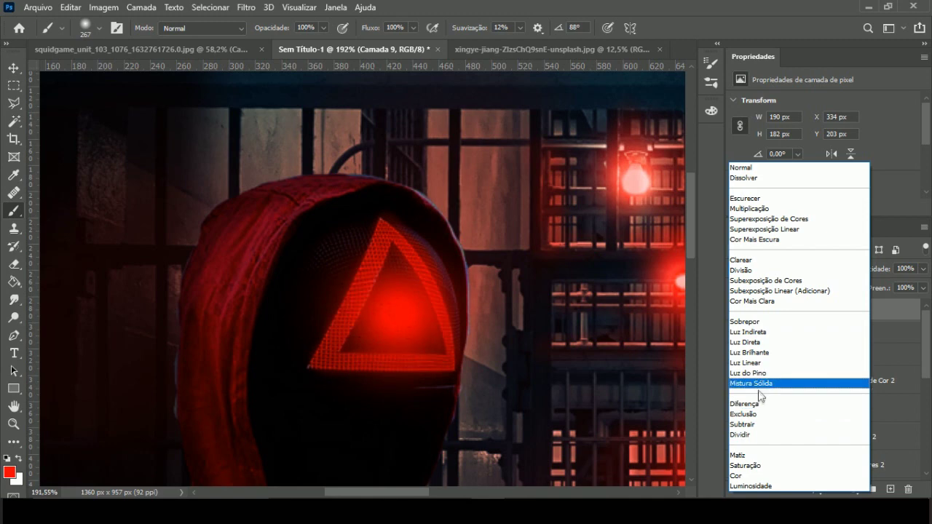
click(761, 403)
click(762, 271)
click(769, 298)
click(922, 269)
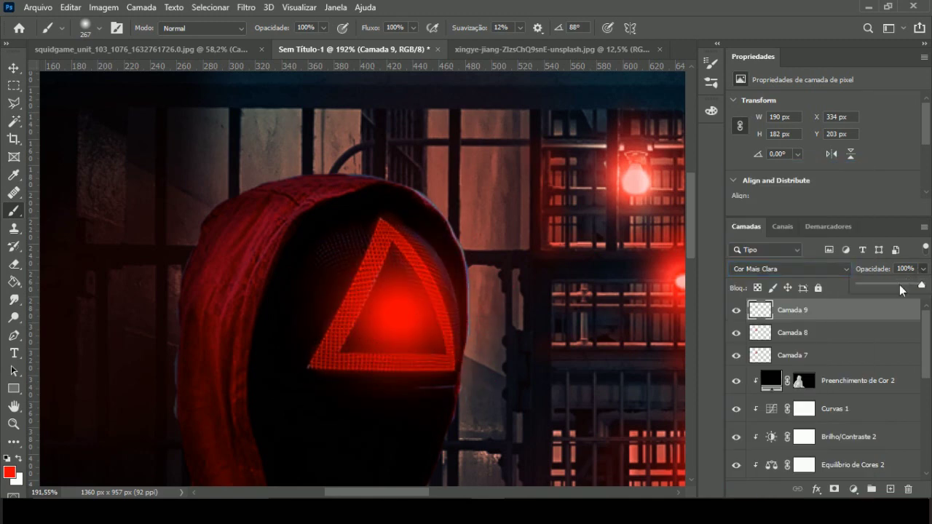
click(891, 488)
Add a second red glow layer at about 42% opacity, blended Subexposição Linear (Adicionar).
click(736, 333)
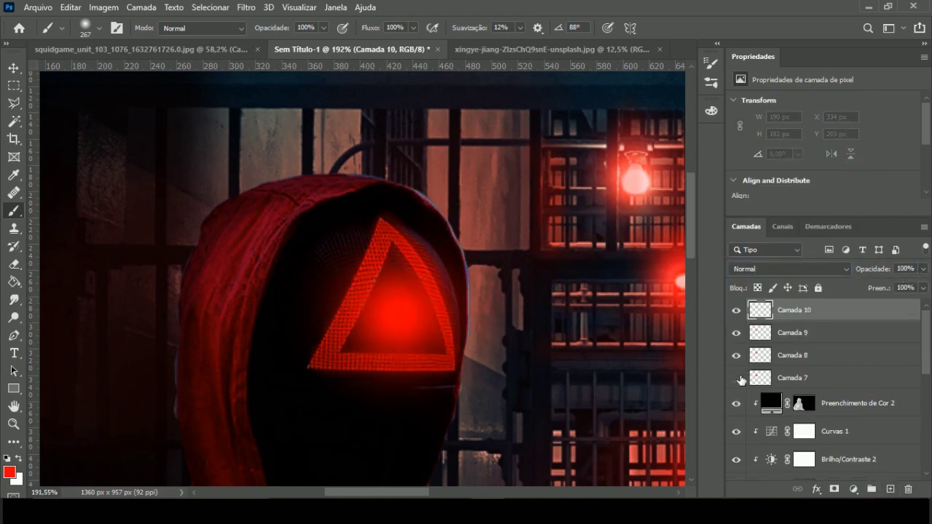
click(390, 273)
click(769, 266)
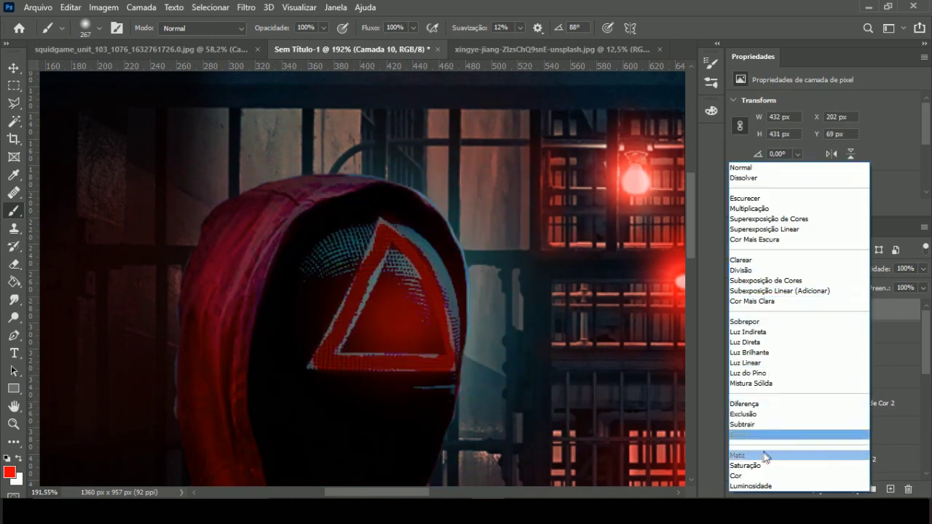
click(815, 338)
click(922, 268)
drag(894, 284, 889, 287)
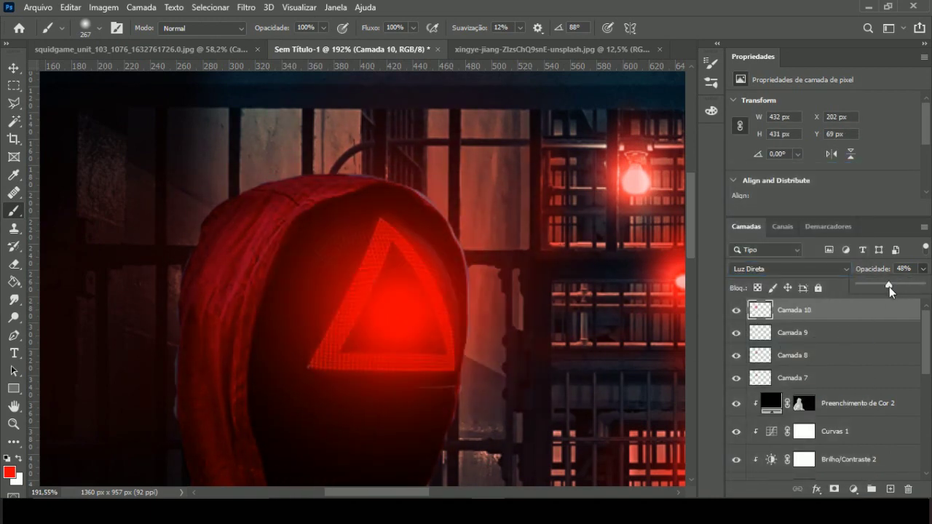
scroll(492, 349, down, 5)
click(828, 340)
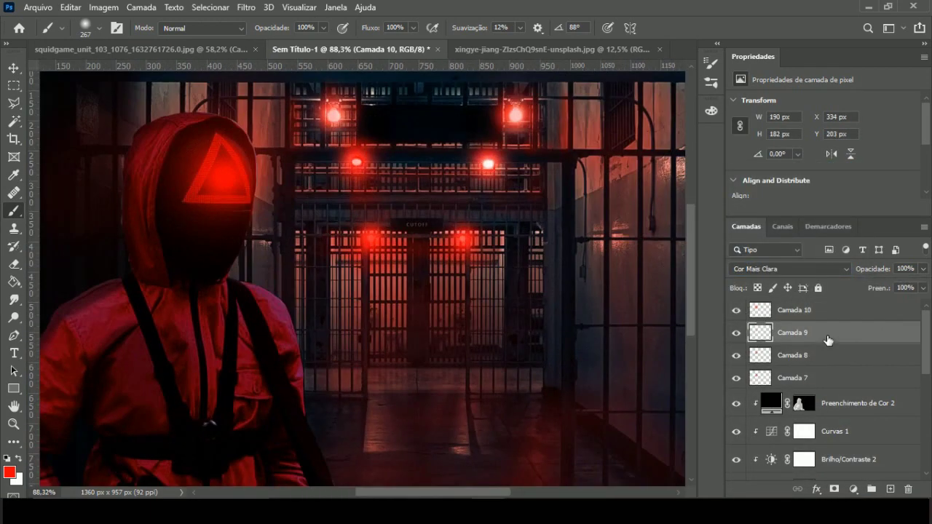
click(830, 310)
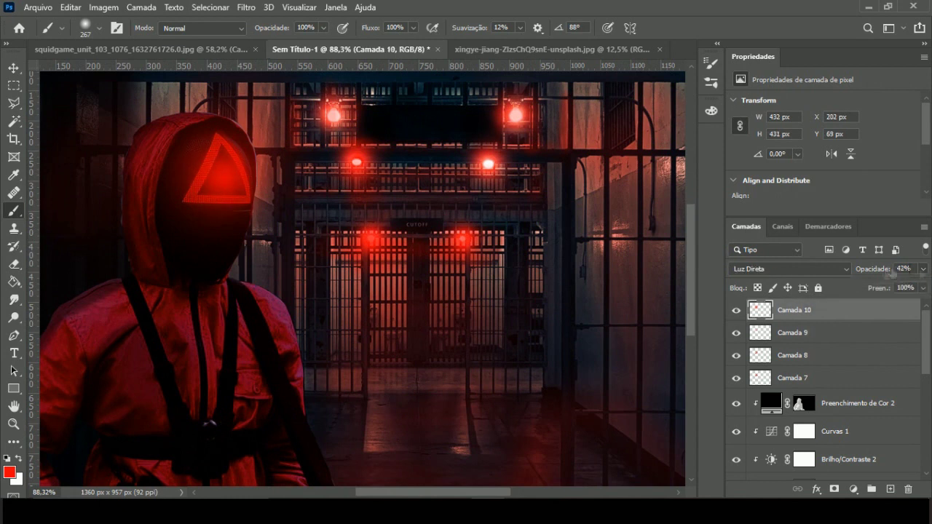
click(790, 268)
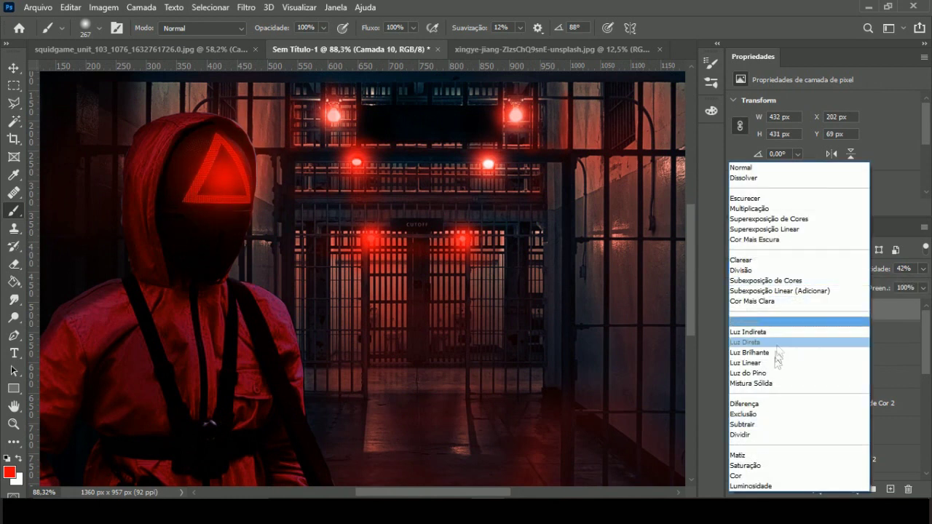
click(779, 290)
Wash broad red over the hooded head on a new layer, blended Subexposição Linear (Adicionar).
click(889, 492)
click(62, 28)
drag(87, 81, 116, 81)
drag(160, 160, 211, 218)
click(790, 268)
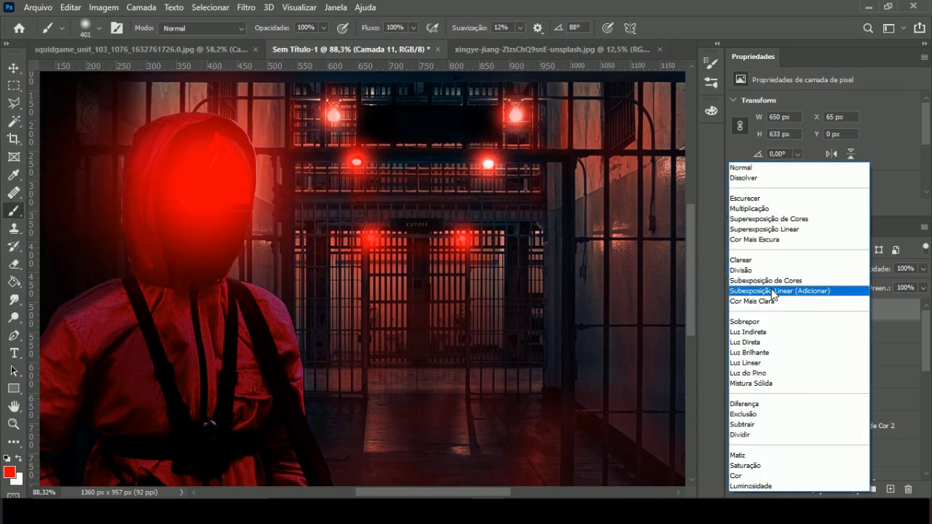
click(782, 291)
drag(891, 288, 882, 285)
Select the Preenchimento de Cor 2 fill layer in the layers panel.
scroll(489, 301, down, 5)
scroll(196, 218, up, 5)
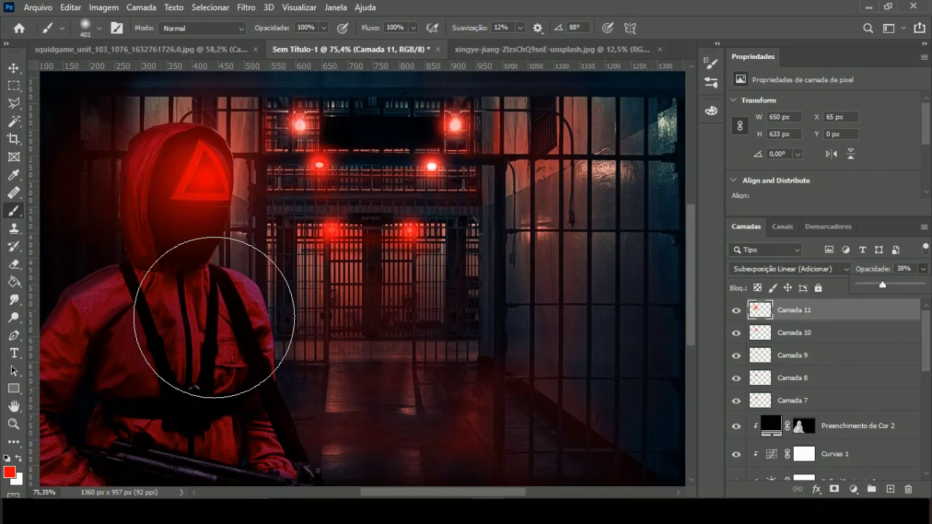
scroll(837, 436, down, 3)
scroll(839, 449, up, 1)
click(852, 381)
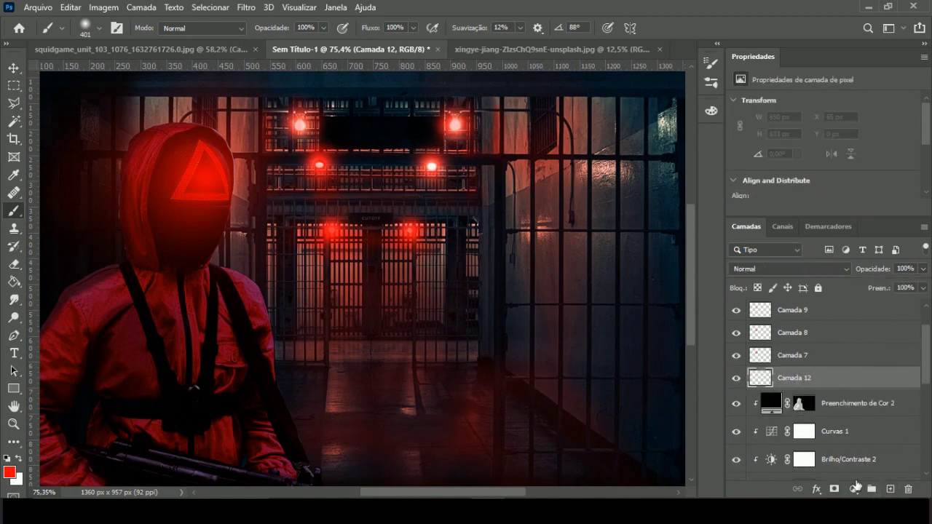
click(853, 489)
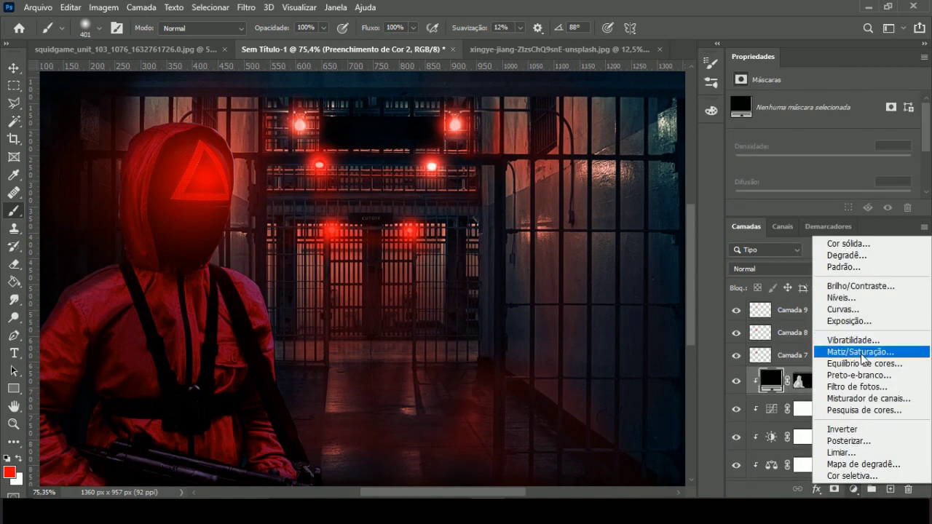
Try Matiz/Saturação, Vibratilidade, Gradient Map and Misturador de Canais adjustments, undoing each one.
click(860, 352)
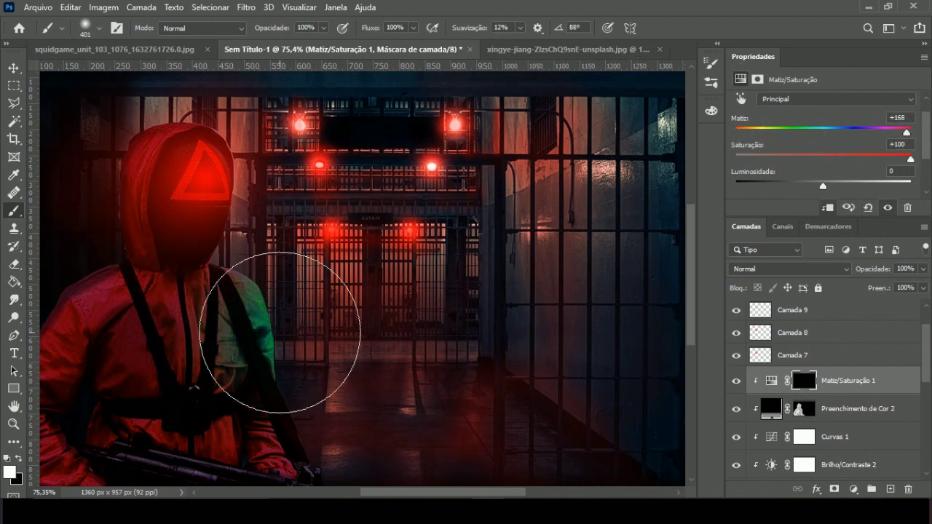
key(ctrl+z)
click(853, 489)
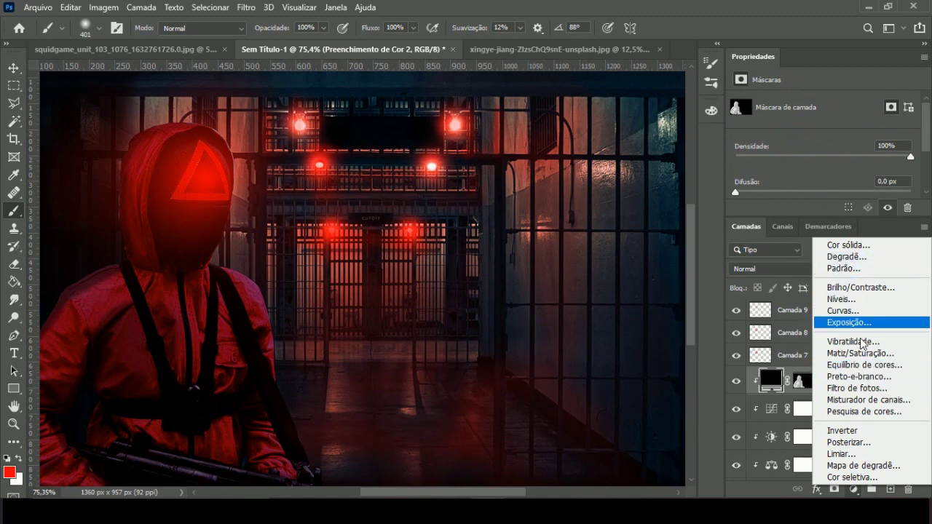
click(853, 342)
key(ctrl+z)
click(854, 489)
click(852, 486)
key(ctrl+z)
click(853, 489)
click(838, 412)
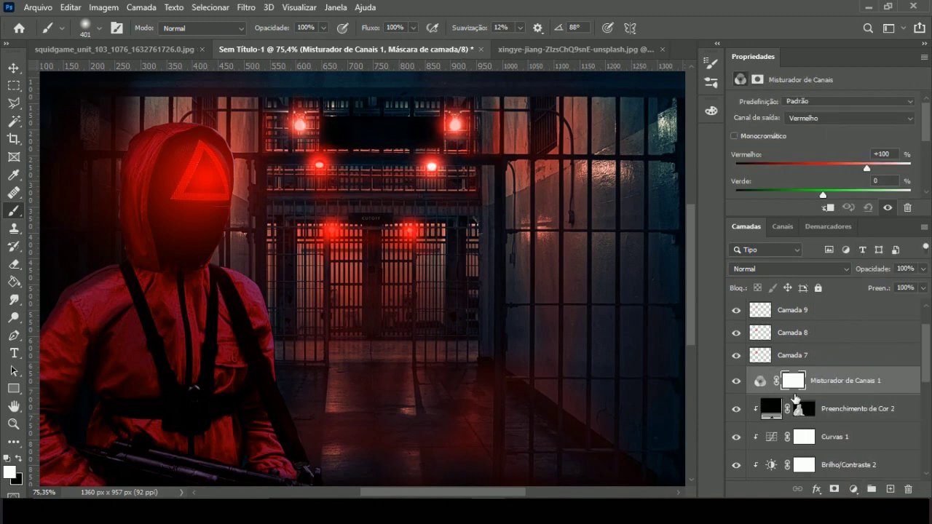
key(ctrl+z)
Discard another Vibratilidade attempt and add an Equilíbrio de Cores adjustment layer instead.
click(853, 489)
click(868, 355)
key(ctrl+z)
click(854, 489)
key(Escape)
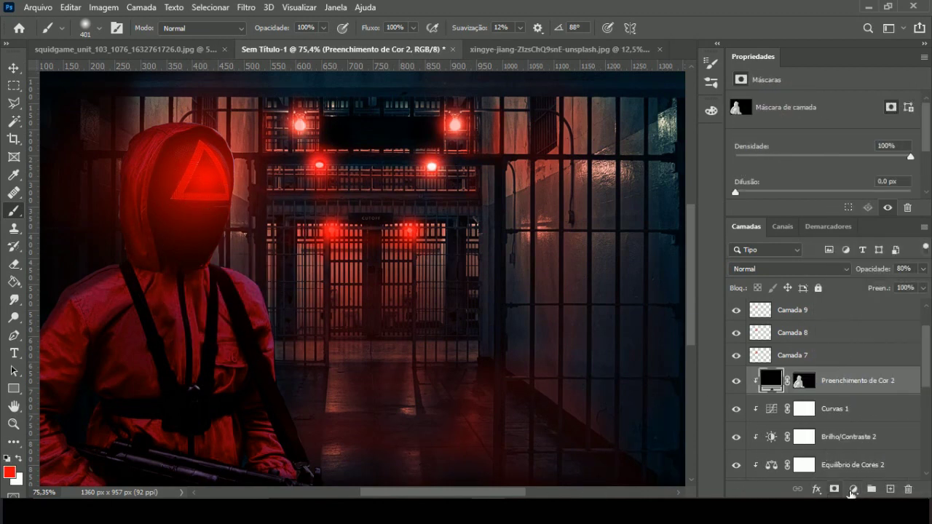
click(853, 489)
click(864, 369)
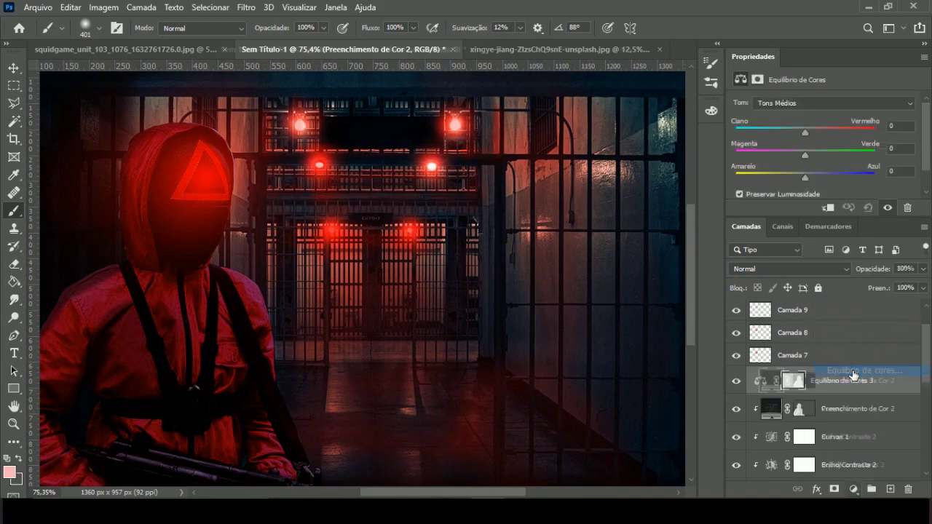
Invert the Equilíbrio de Cores mask and clip the adjustment to the fill layer below.
key(ctrl+i)
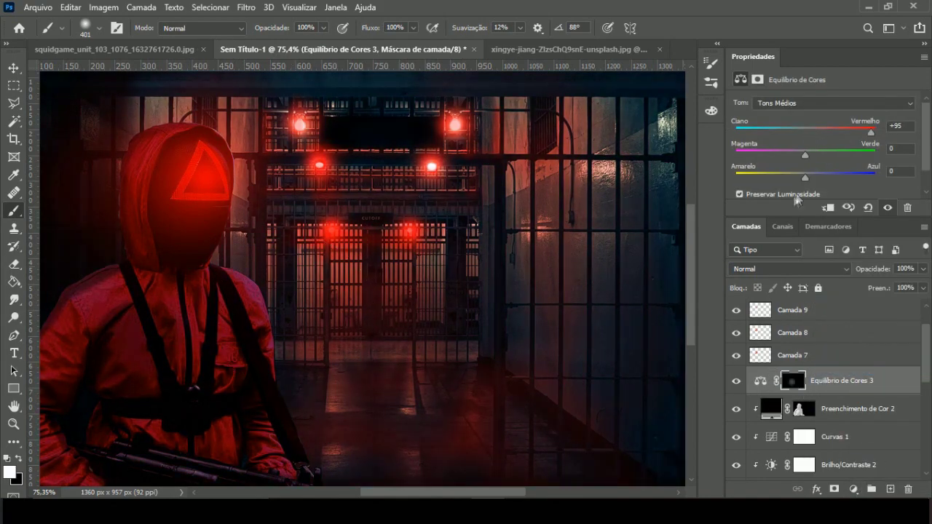
scroll(124, 250, up, 3)
right_click(280, 230)
scroll(435, 297, up, 1)
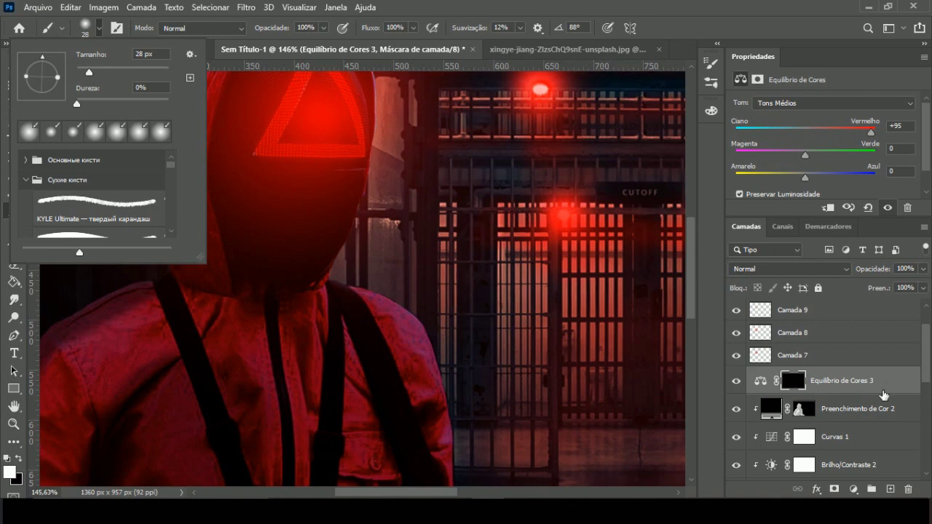
key(Escape)
key(ctrl+alt+g)
scroll(434, 297, up, 2)
scroll(435, 296, up, 1)
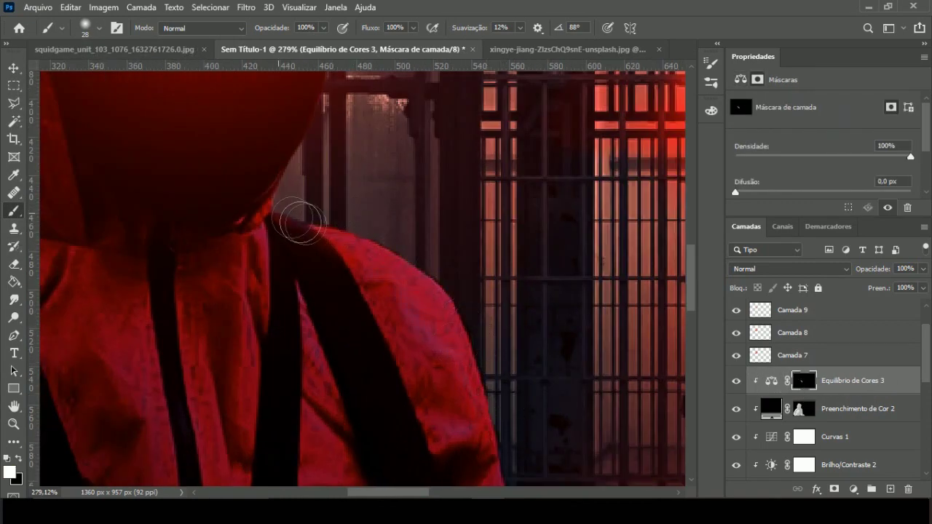
scroll(306, 353, down, 3)
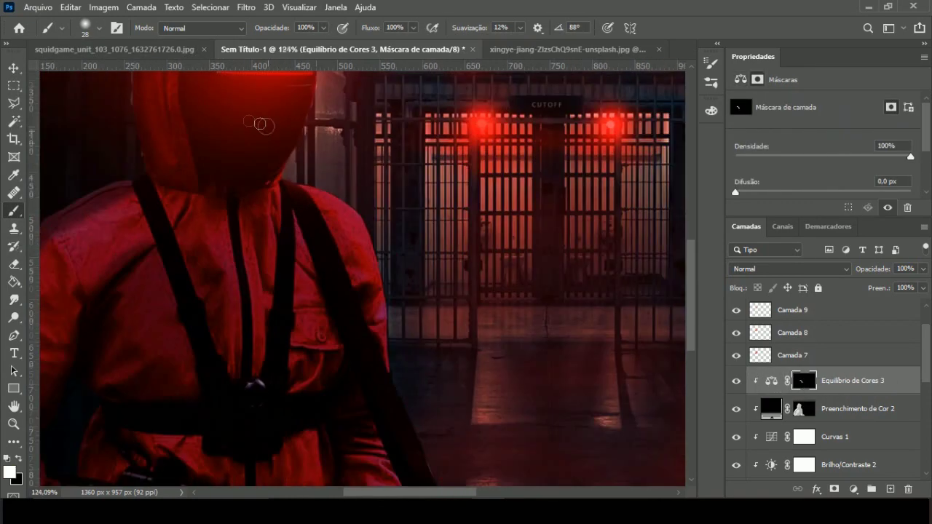
scroll(307, 353, down, 1)
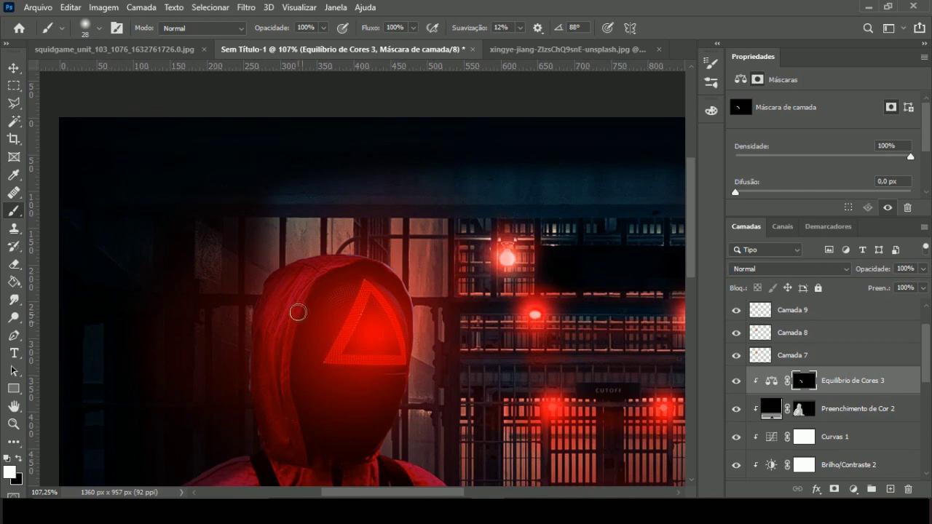
scroll(297, 313, up, 2)
scroll(407, 284, down, 3)
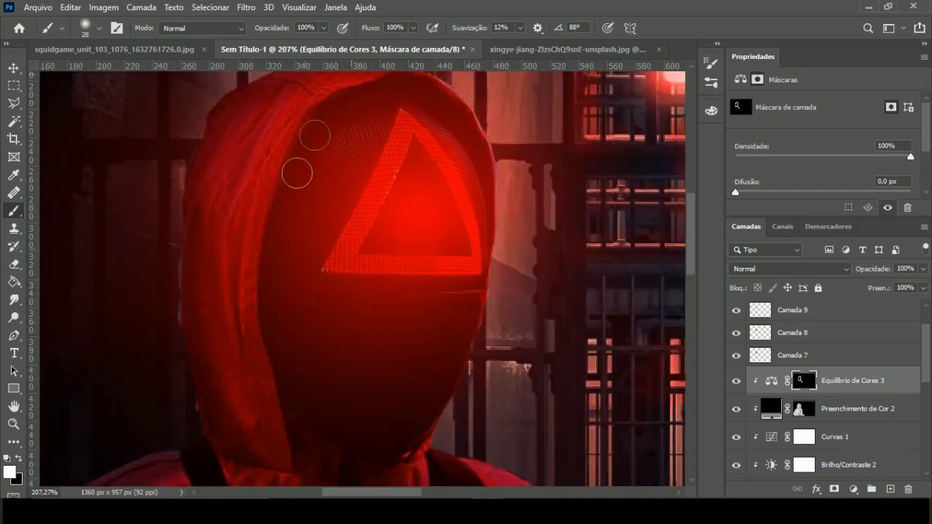
scroll(476, 334, down, 3)
Reveal the red colour-balance tint across the guard's body through its mask.
click(771, 380)
click(803, 381)
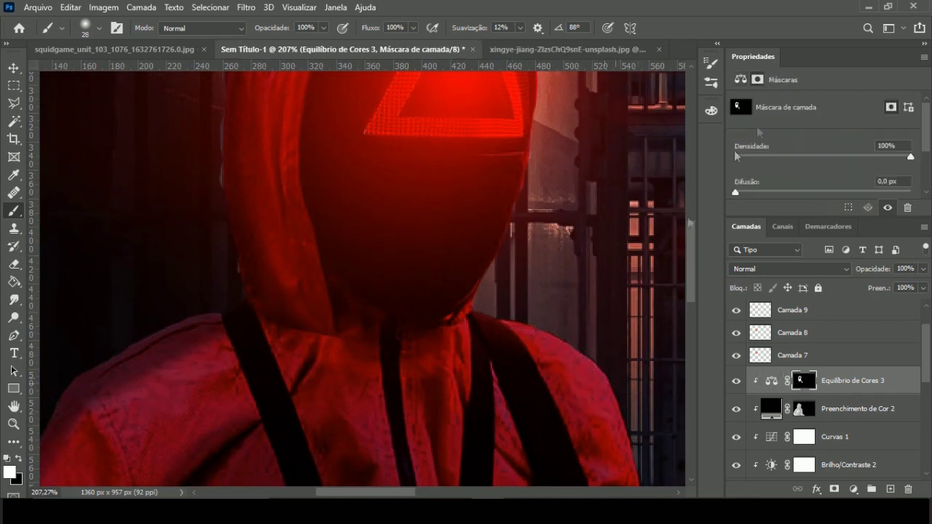
click(771, 380)
click(804, 381)
scroll(92, 383, down, 5)
scroll(146, 408, down, 1)
scroll(286, 458, up, 4)
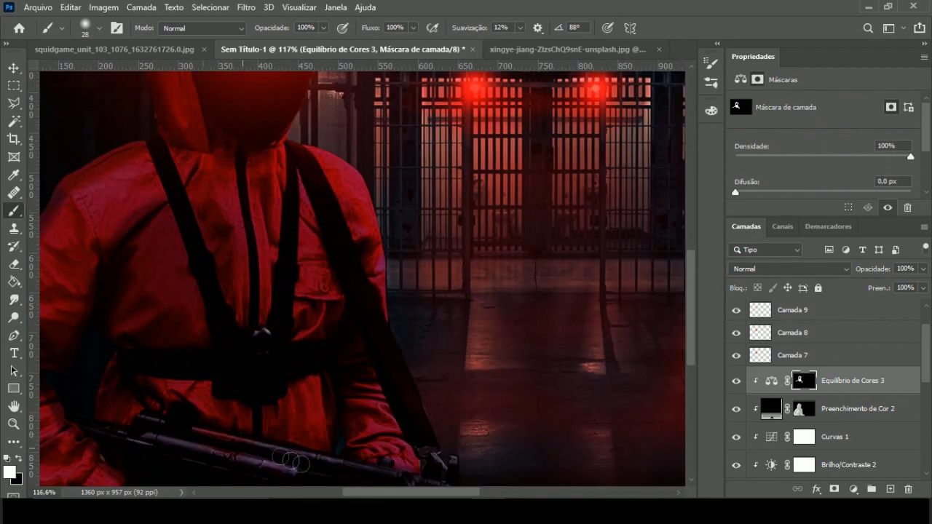
scroll(286, 458, up, 1)
Move the colour-balance adjustment below Camada 7 and bring up the File > Abrir dialog.
click(520, 28)
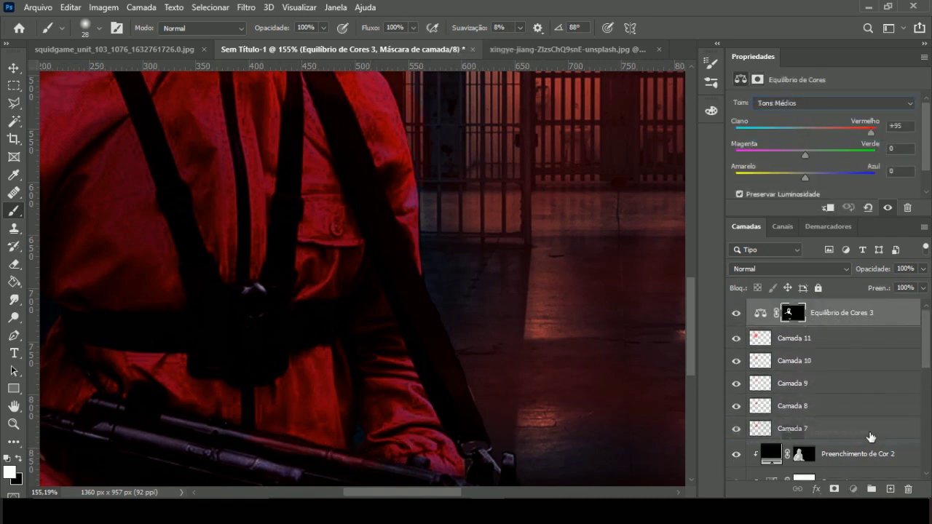
drag(819, 318, 835, 441)
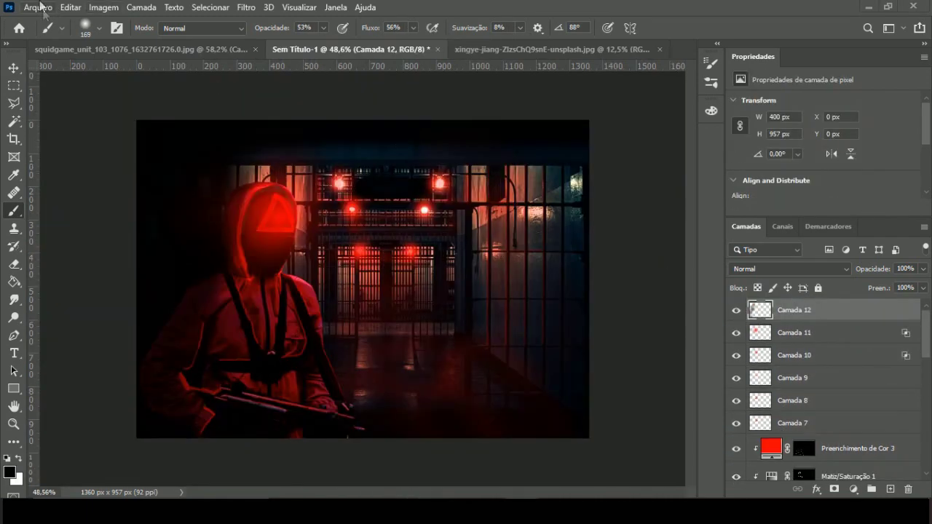
click(40, 7)
click(43, 36)
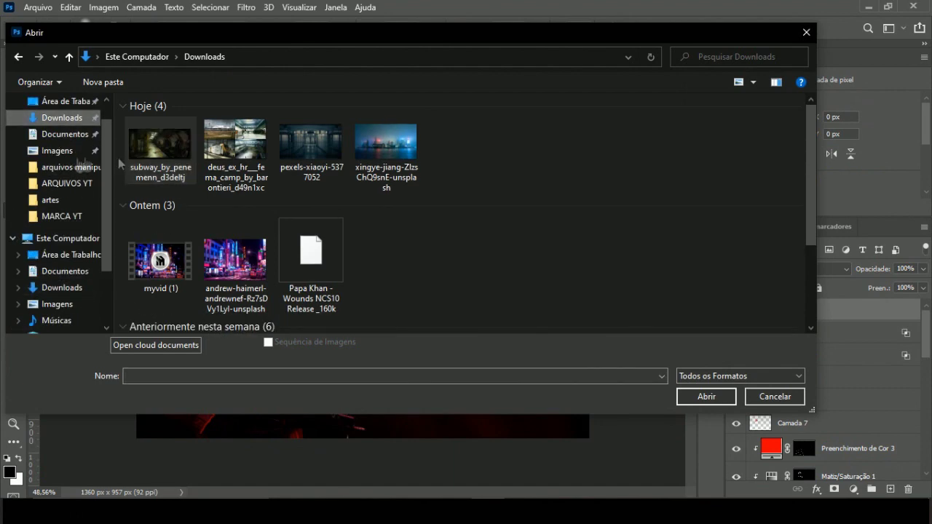
Bring the shapes image into Sem Título-1 and delete its white background with Magic Wand.
click(65, 167)
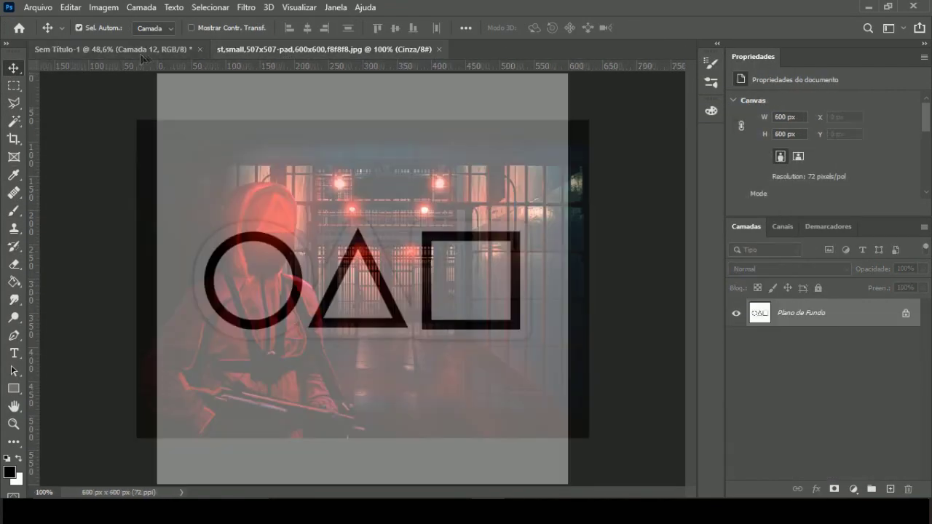
drag(144, 58, 408, 219)
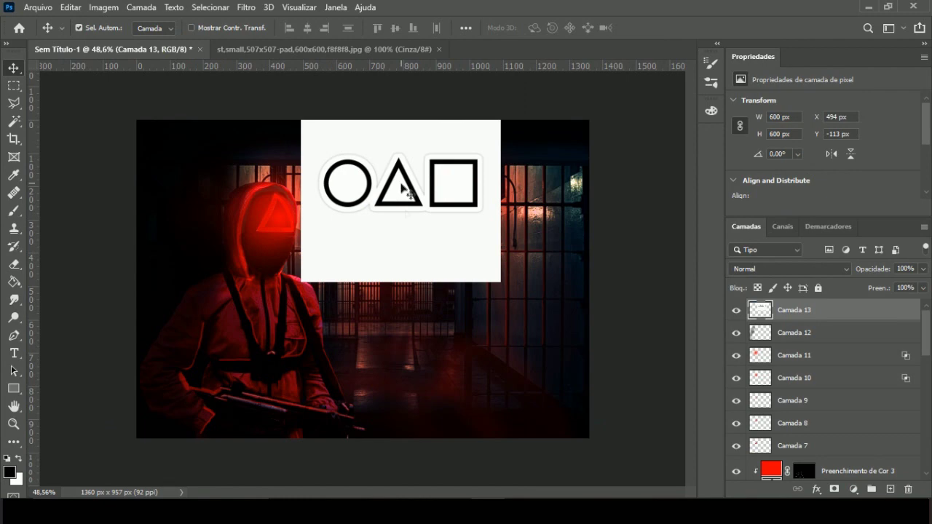
key(w)
click(373, 146)
key(Delete)
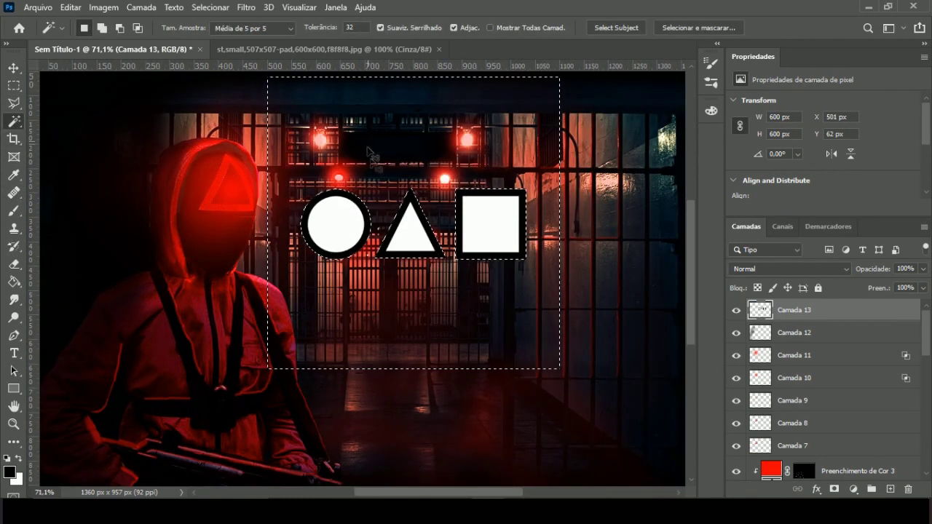
Give the shapes layer a white Sobreposição de Cor layer style.
double_click(859, 310)
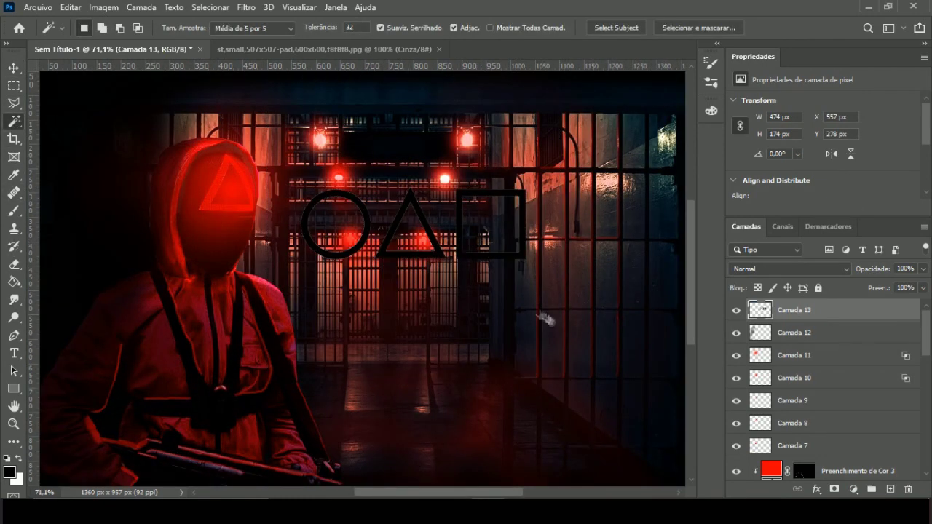
click(404, 279)
click(739, 143)
click(817, 139)
click(878, 119)
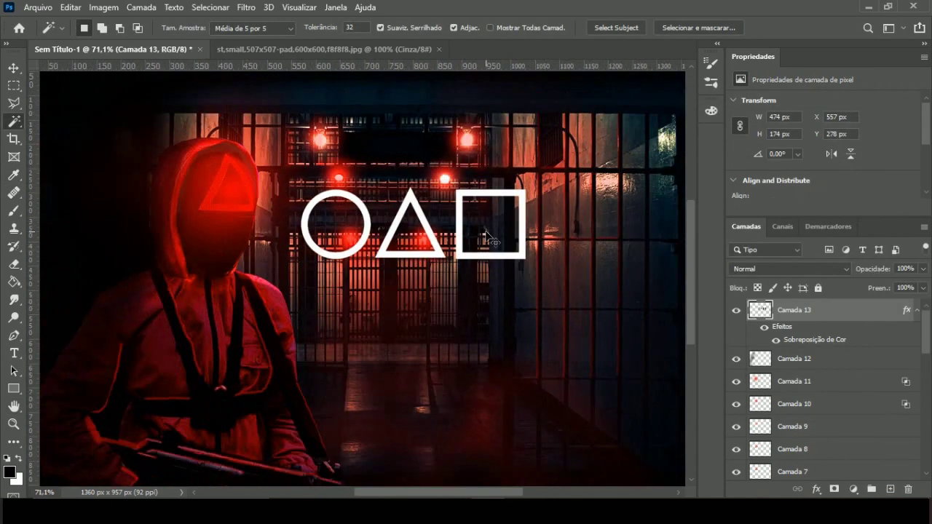
Scale the shapes down and position them as a small sign above the gate.
key(ctrl+t)
drag(520, 249, 466, 241)
mouse_move(386, 218)
mouse_down()
mouse_move(389, 149)
mouse_move(408, 136)
mouse_up()
scroll(437, 177, up, 7)
key(Return)
scroll(412, 251, down, 3)
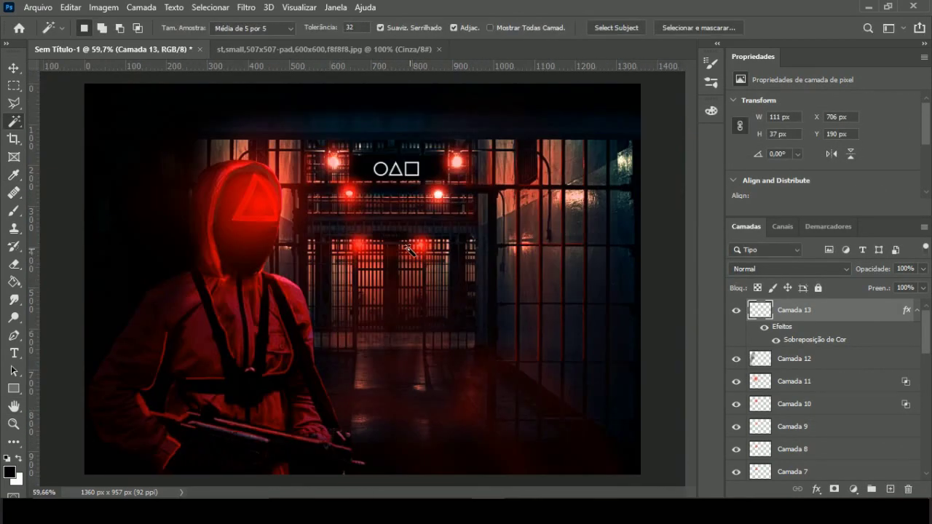
click(13, 68)
key(Right)
key(Right)
key(Right)
key(Up)
key(Up)
Change the sign's Sobreposição de Cor colour to red (ff0000).
double_click(859, 310)
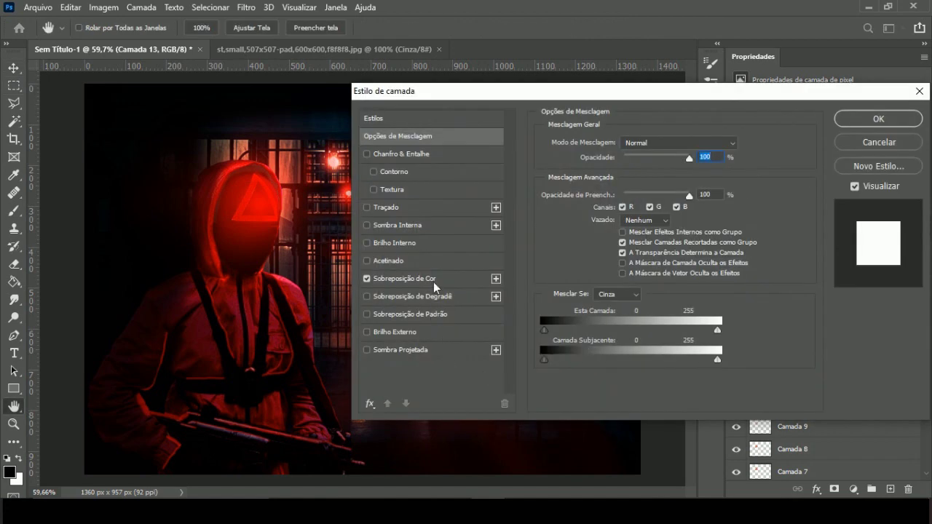
click(561, 339)
click(874, 150)
text(00deffff0000)
click(783, 134)
Add a drop shadow and a smaller red Luz Direta outer glow to the sign.
click(475, 362)
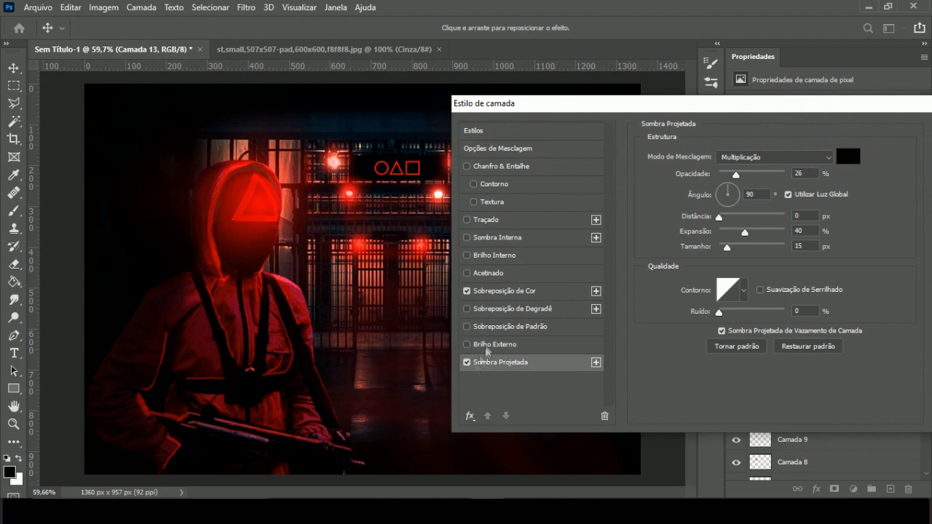
click(495, 344)
click(690, 203)
click(783, 134)
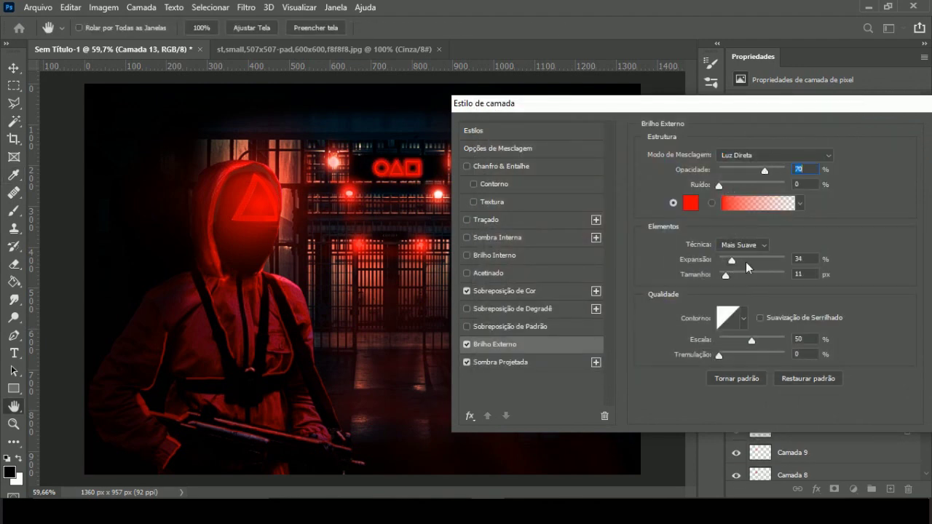
drag(726, 277, 725, 278)
drag(752, 340, 746, 342)
click(774, 155)
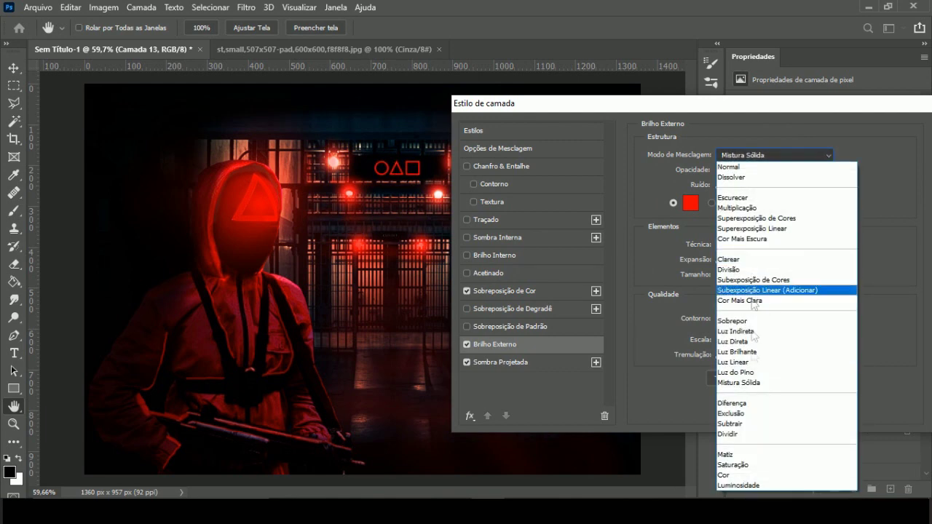
click(732, 341)
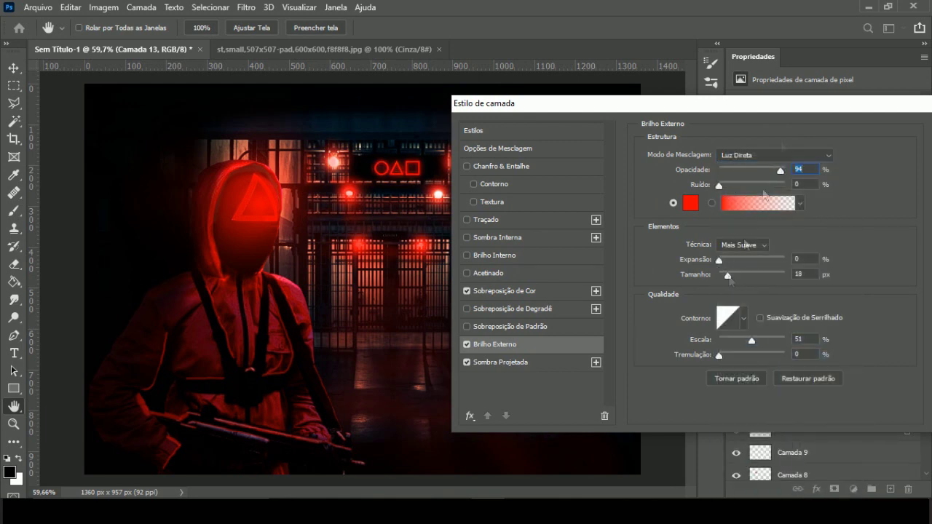
key(Return)
scroll(616, 190, up, 5)
click(889, 490)
Paint a large soft red blob over the gate sign at 100% brush opacity.
key(b)
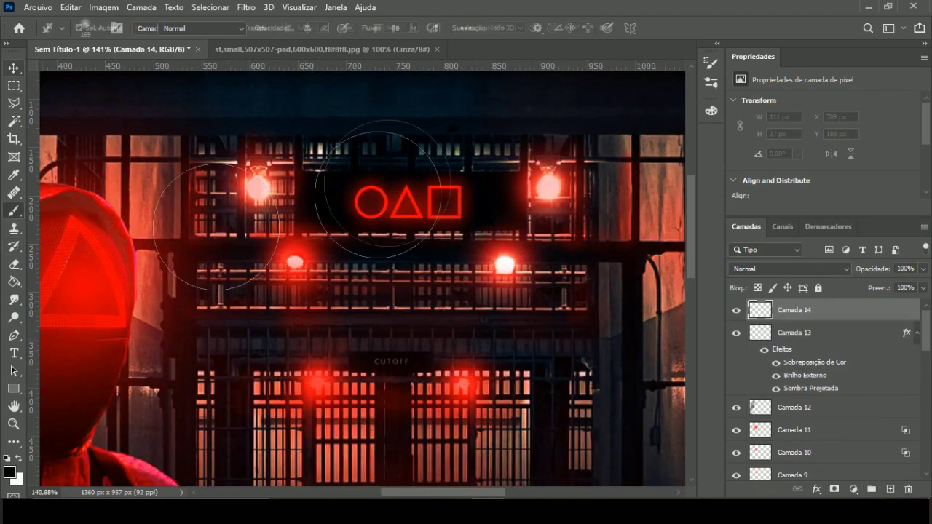
click(9, 471)
click(827, 133)
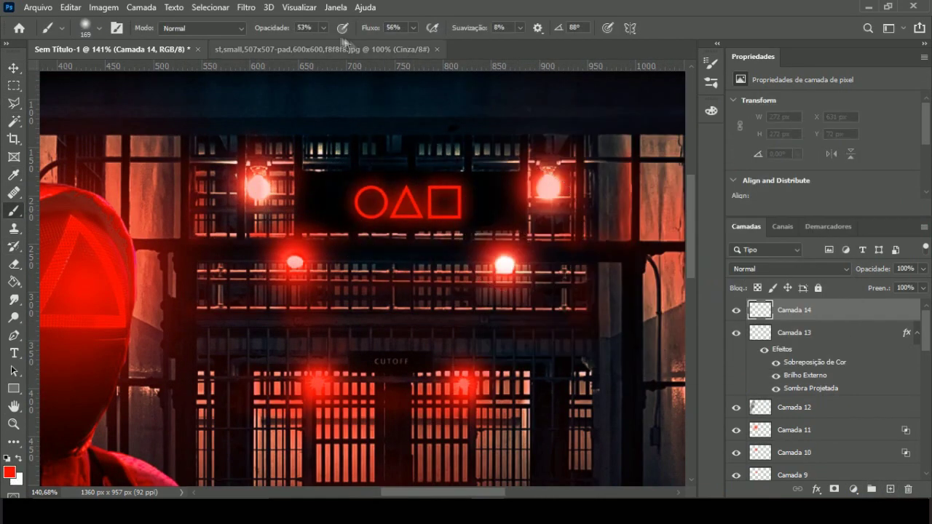
click(99, 28)
key(bracketright)
key(bracketright)
key(bracketright)
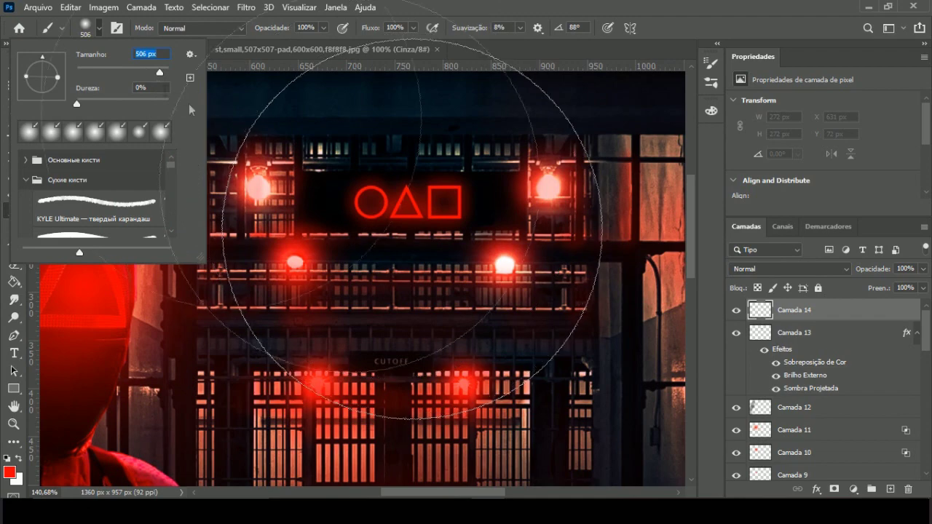
click(408, 193)
Blend the red haze layer as Linear Dodge (Add) at 22% opacity.
click(784, 268)
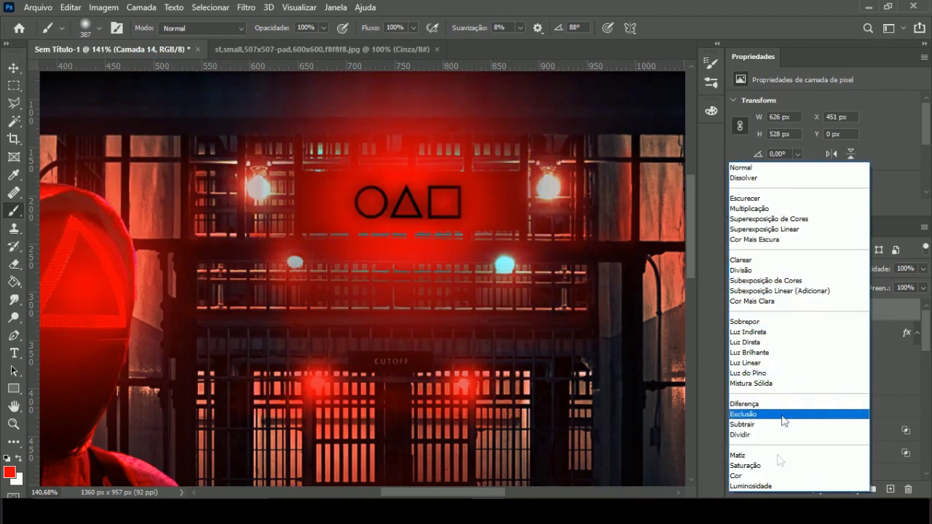
click(837, 290)
drag(883, 286, 874, 287)
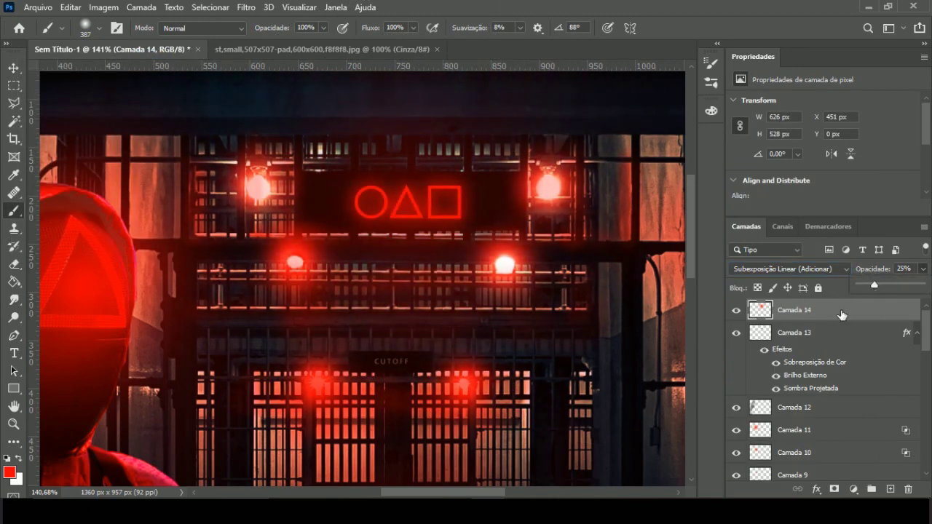
double_click(837, 311)
click(921, 138)
click(923, 269)
drag(878, 286, 875, 287)
scroll(639, 331, down, 5)
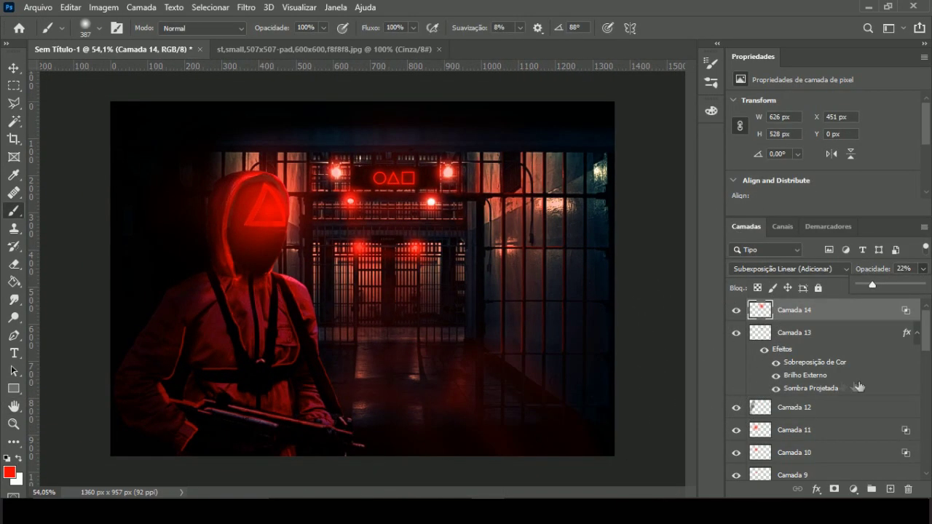
scroll(835, 321, down, 10)
scroll(837, 437, down, 2)
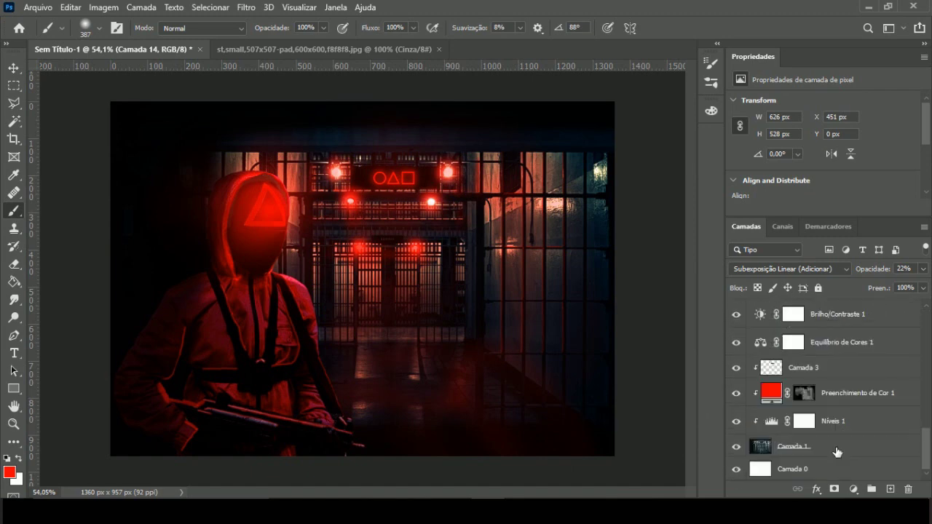
Merge all artwork layers into one Camada 14 above Camada 0, applying no filter.
shift+click(838, 447)
key(ctrl+e)
click(246, 7)
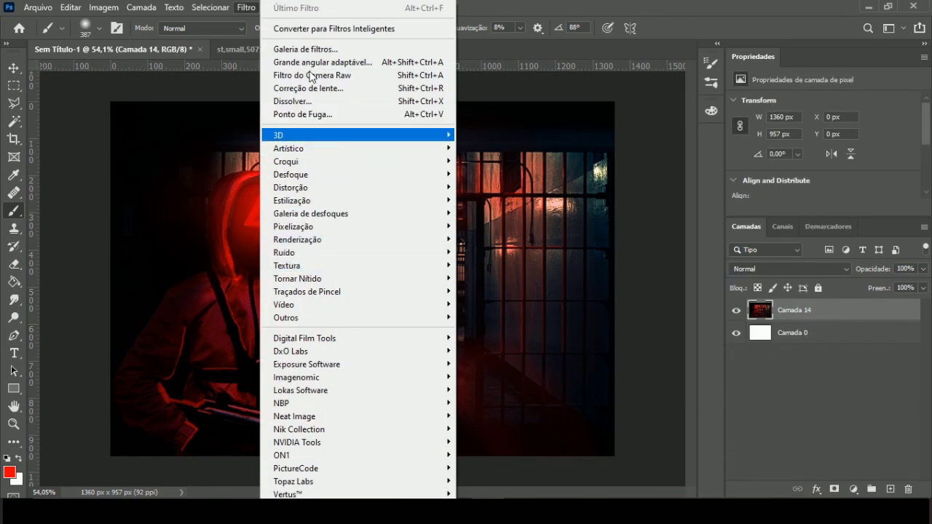
click(339, 76)
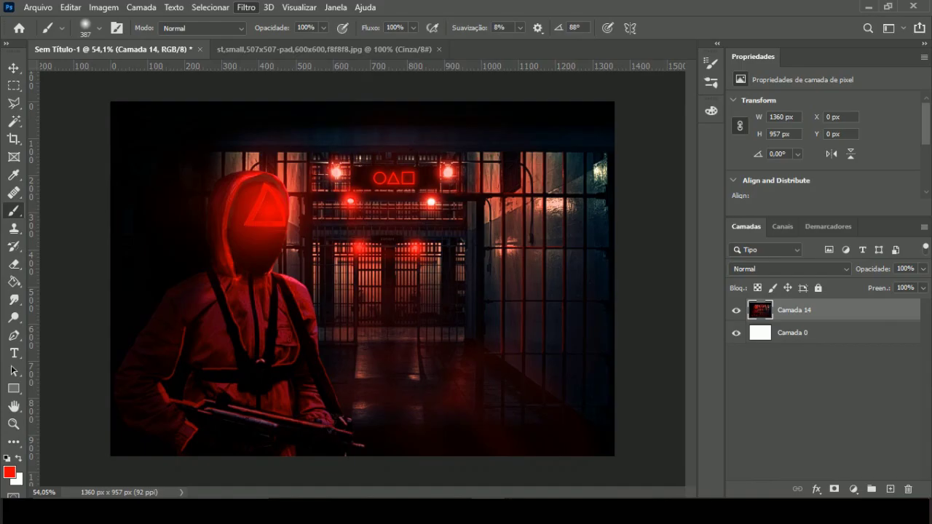